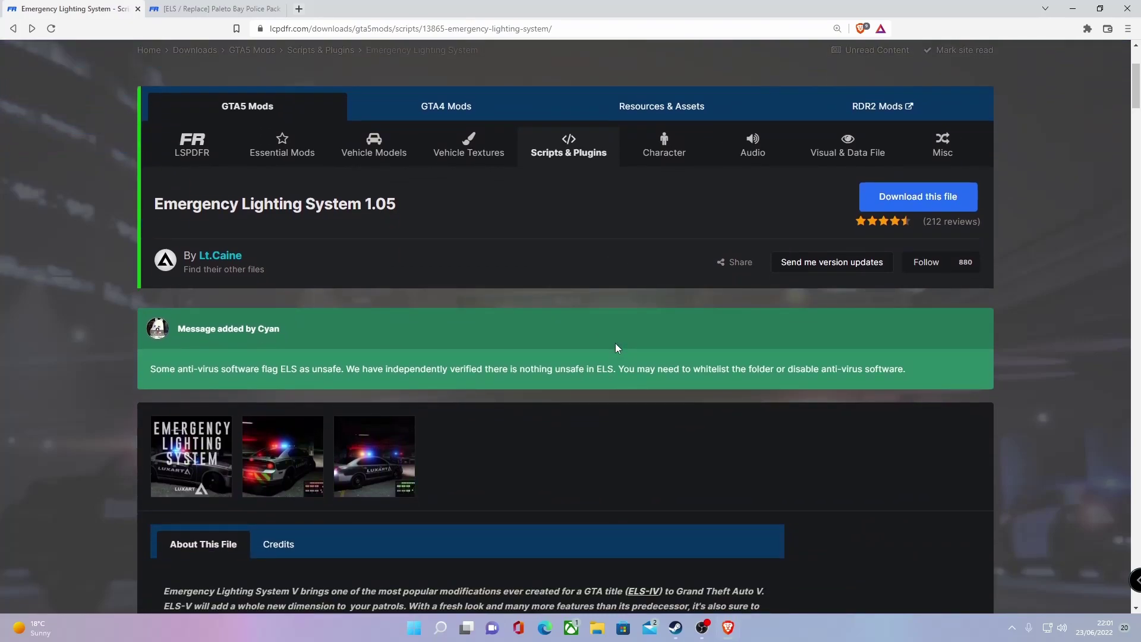
Step: Download ELS V1.05.rar from the Emergency Lighting System page, agreeing to the download terms, and save it in Downloads
{"action": "scroll", "coordinate": [615, 348], "scroll_direction": "up", "scroll_amount": 3}
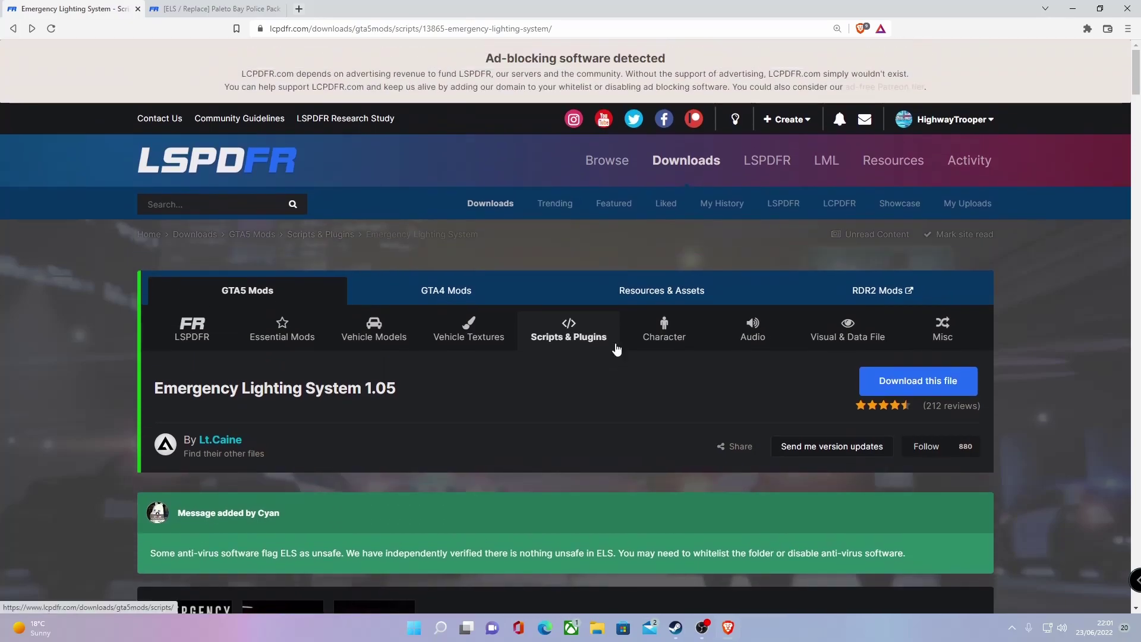
{"action": "scroll", "coordinate": [614, 348], "scroll_direction": "down", "scroll_amount": 2}
{"action": "scroll", "coordinate": [615, 349], "scroll_direction": "down", "scroll_amount": 3}
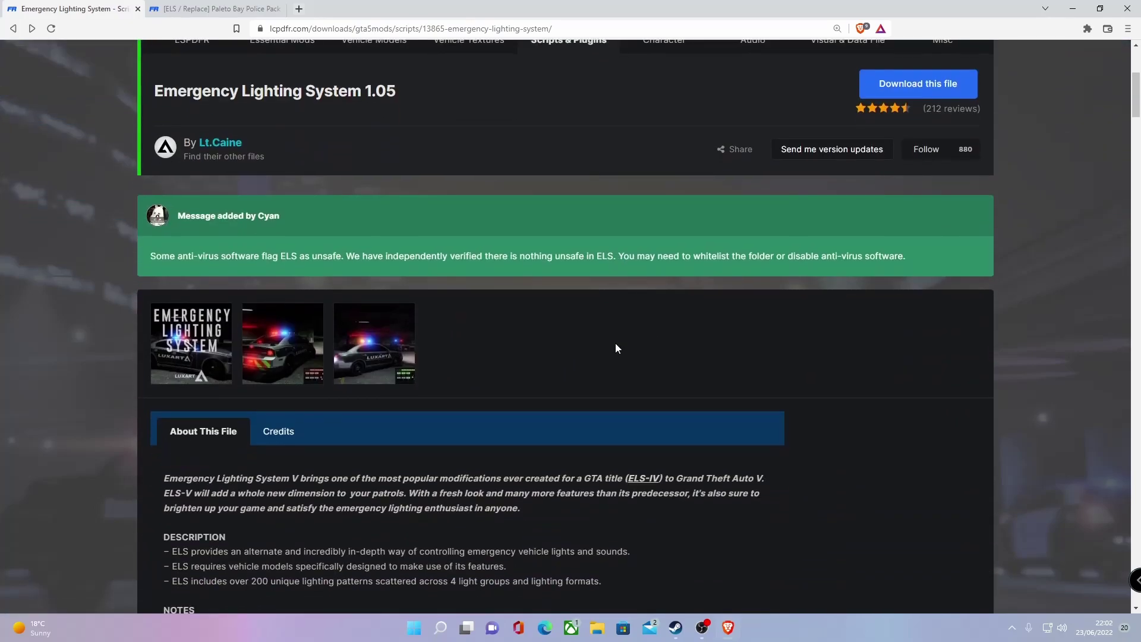
{"action": "scroll", "coordinate": [615, 344], "scroll_direction": "down", "scroll_amount": 6}
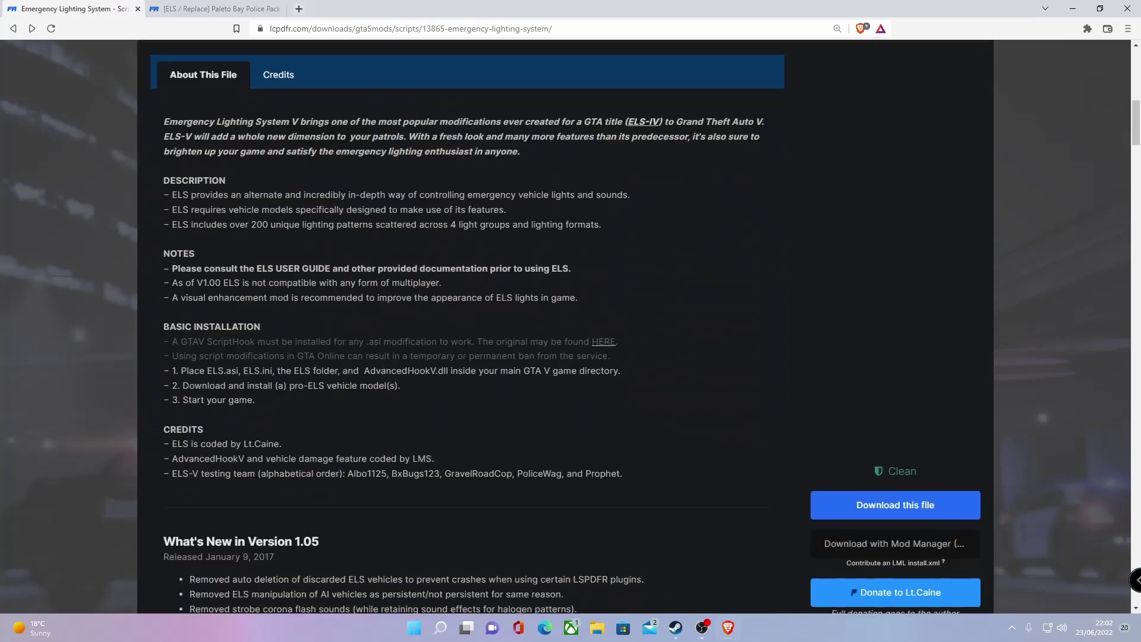
{"action": "left_click", "coordinate": [898, 506]}
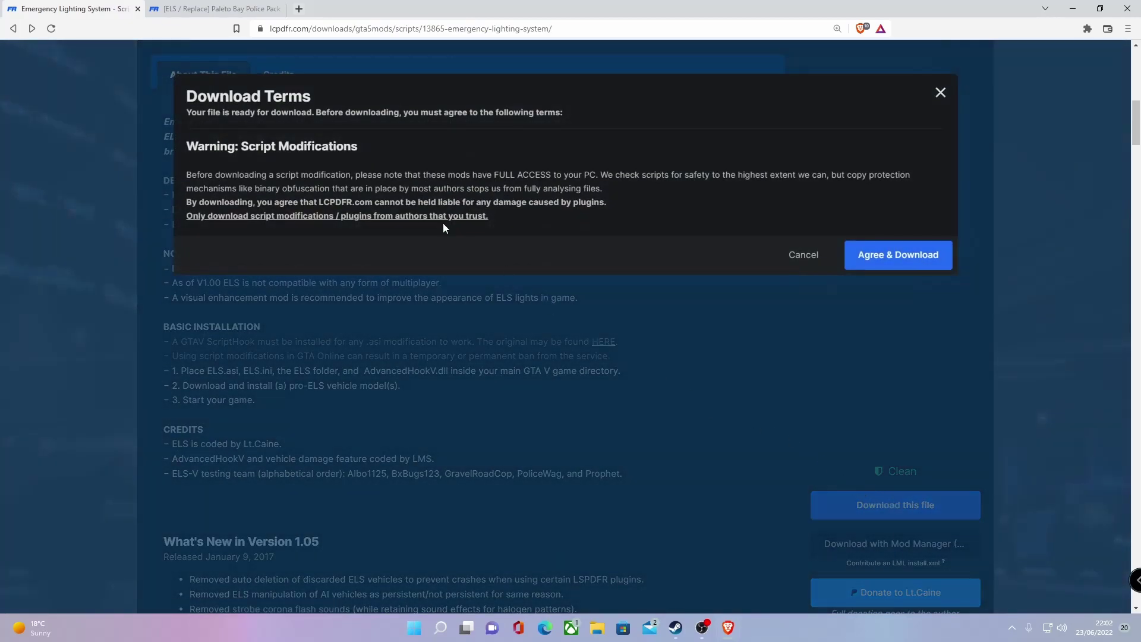
{"action": "left_click", "coordinate": [892, 255]}
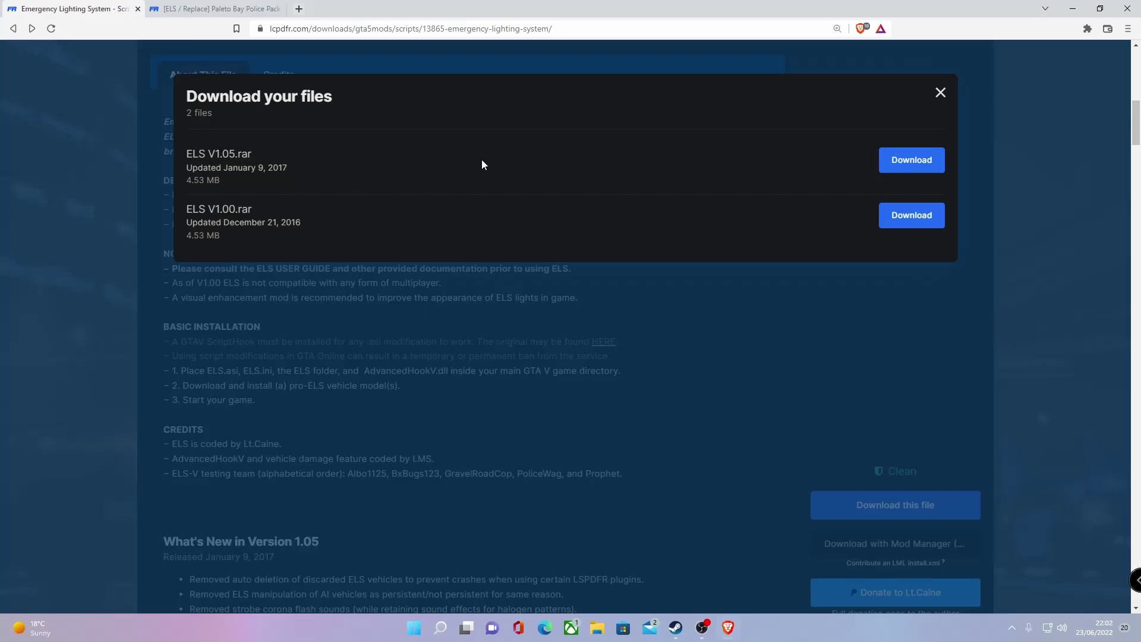
{"action": "left_click", "coordinate": [920, 167]}
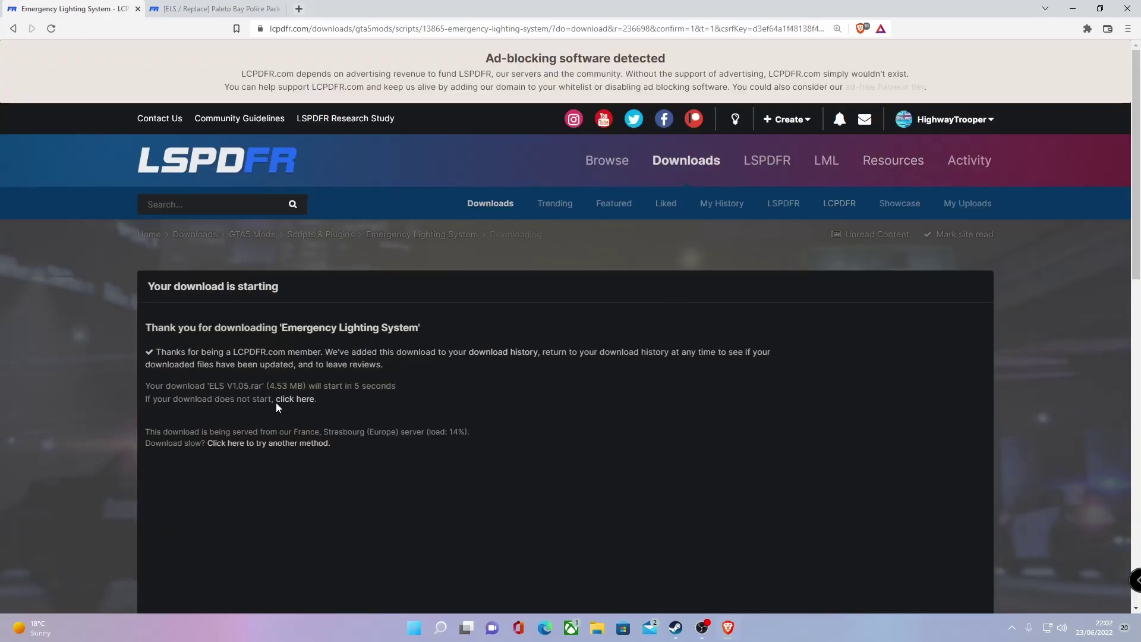
{"action": "left_click", "coordinate": [295, 399]}
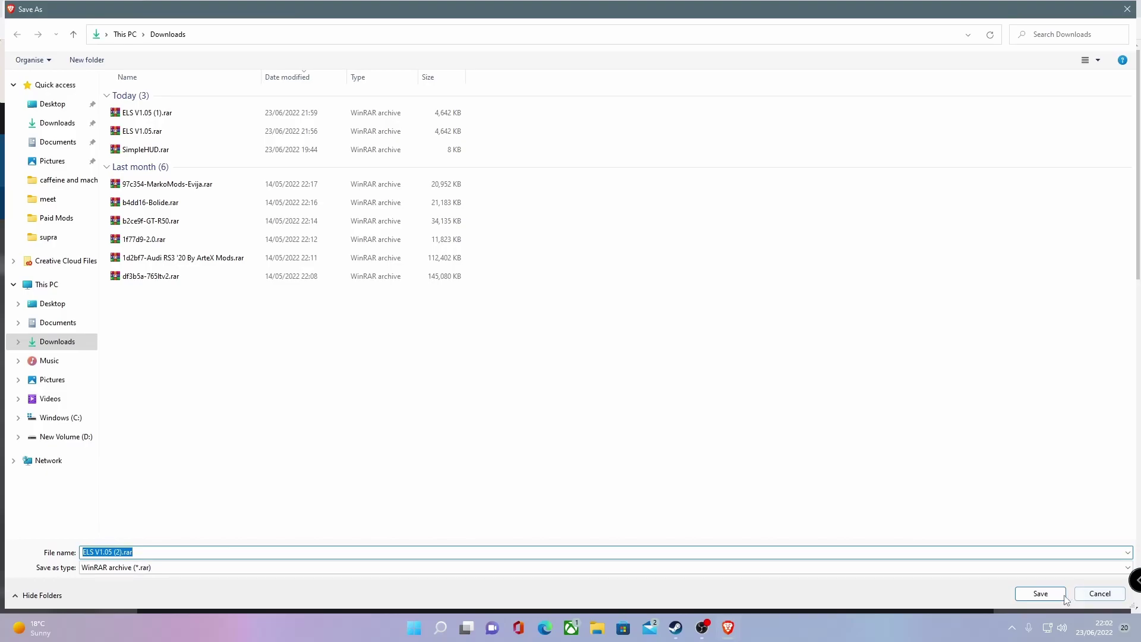
{"action": "left_click", "coordinate": [1057, 596]}
Step: Open the downloaded ELS archive and go into its installation files folder
{"action": "left_click", "coordinate": [126, 594]}
{"action": "left_click", "coordinate": [156, 517]}
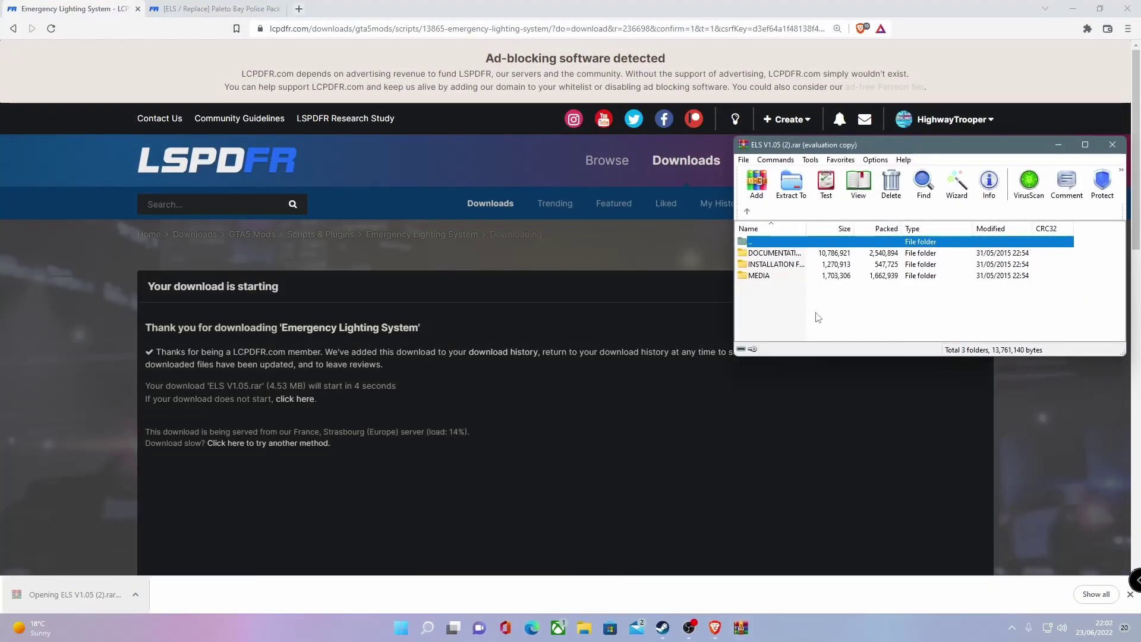
{"action": "left_click", "coordinate": [782, 286]}
{"action": "left_click", "coordinate": [1020, 208]}
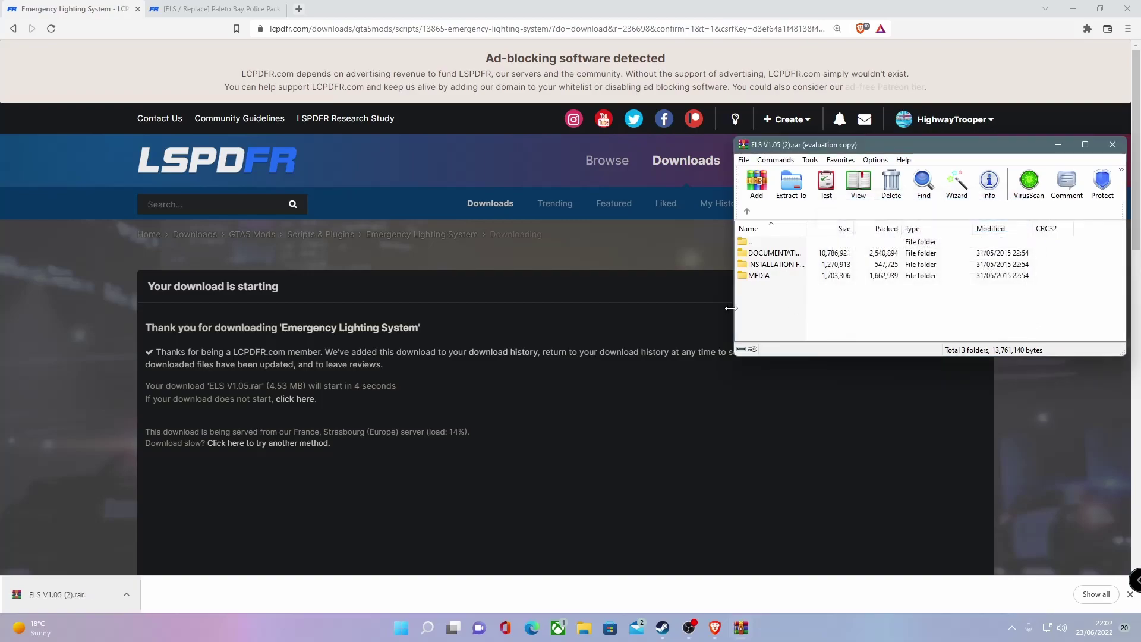
{"action": "double_click", "coordinate": [775, 263]}
{"action": "double_click", "coordinate": [767, 253]}
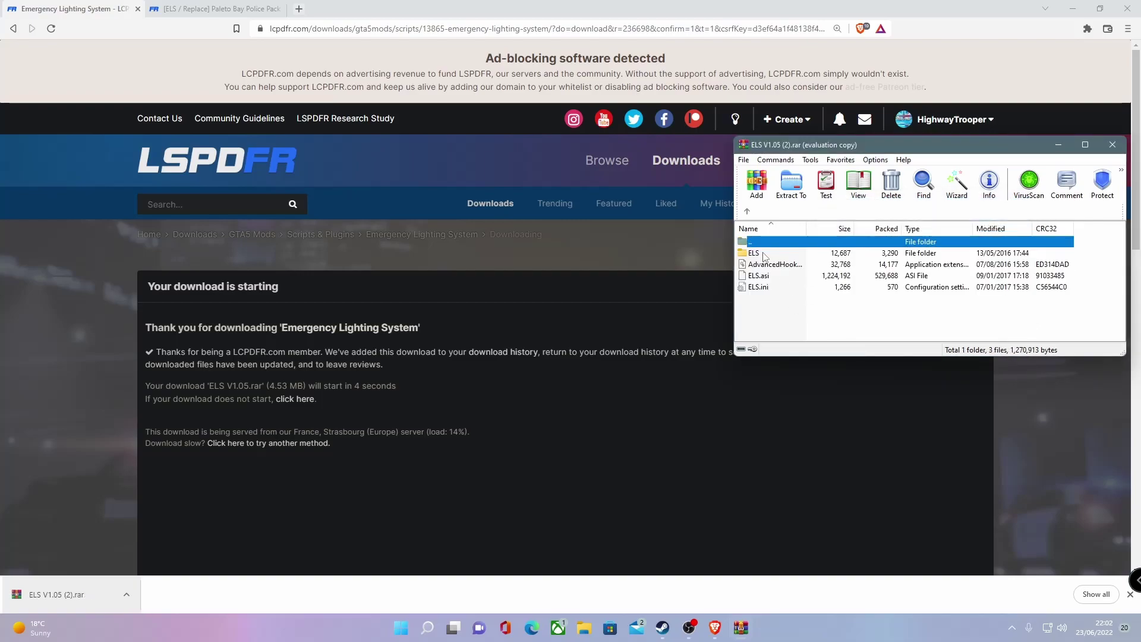
{"action": "left_click_drag", "start_coordinate": [832, 315], "coordinate": [775, 254]}
{"action": "left_click", "coordinate": [818, 313]}
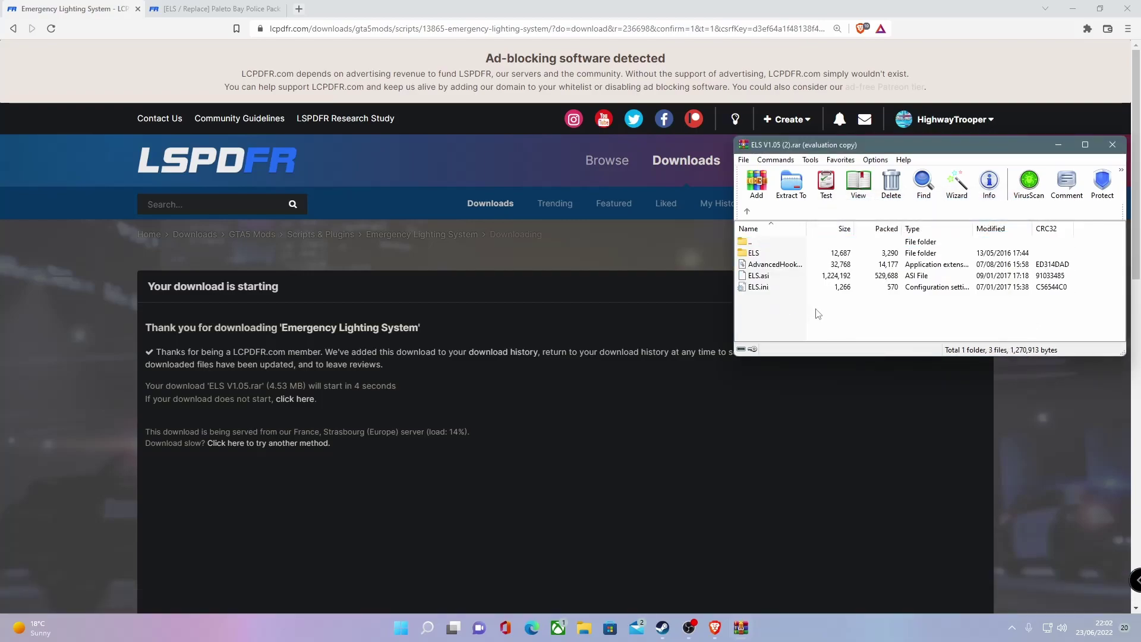
Step: Minimise the browser and open a File Explorer window on the Windows (C:) drive beside the archive window
{"action": "mouse_move", "coordinate": [827, 150]}
{"action": "left_mouse_down"}
{"action": "mouse_move", "coordinate": [730, 119]}
{"action": "mouse_move", "coordinate": [835, 159]}
{"action": "left_mouse_up"}
{"action": "left_click", "coordinate": [1072, 9]}
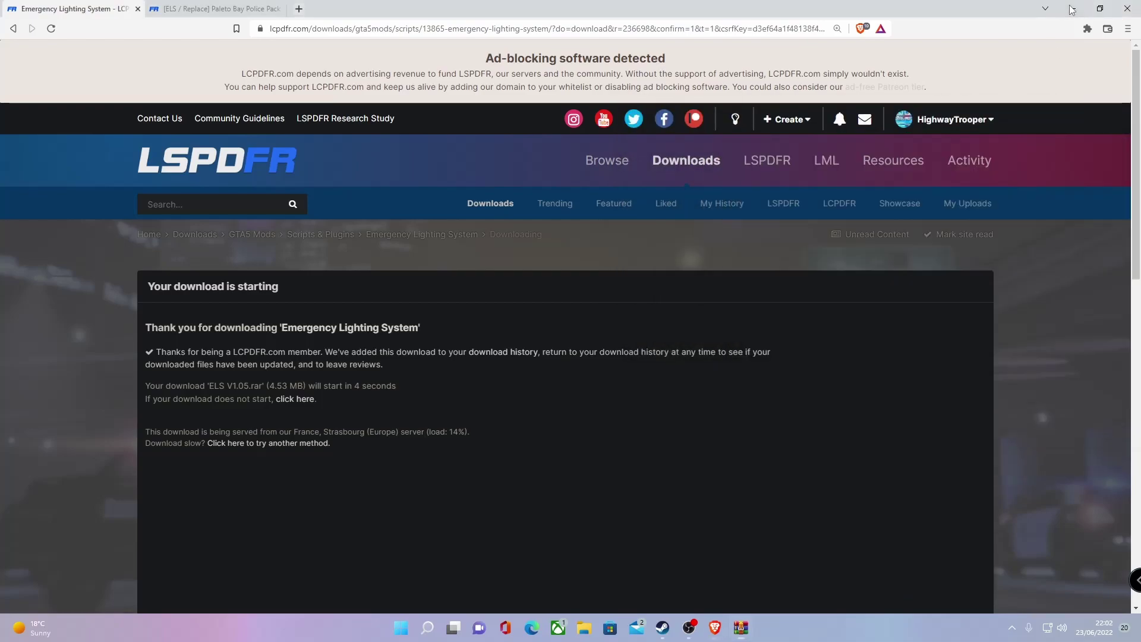
{"action": "left_click", "coordinate": [586, 628]}
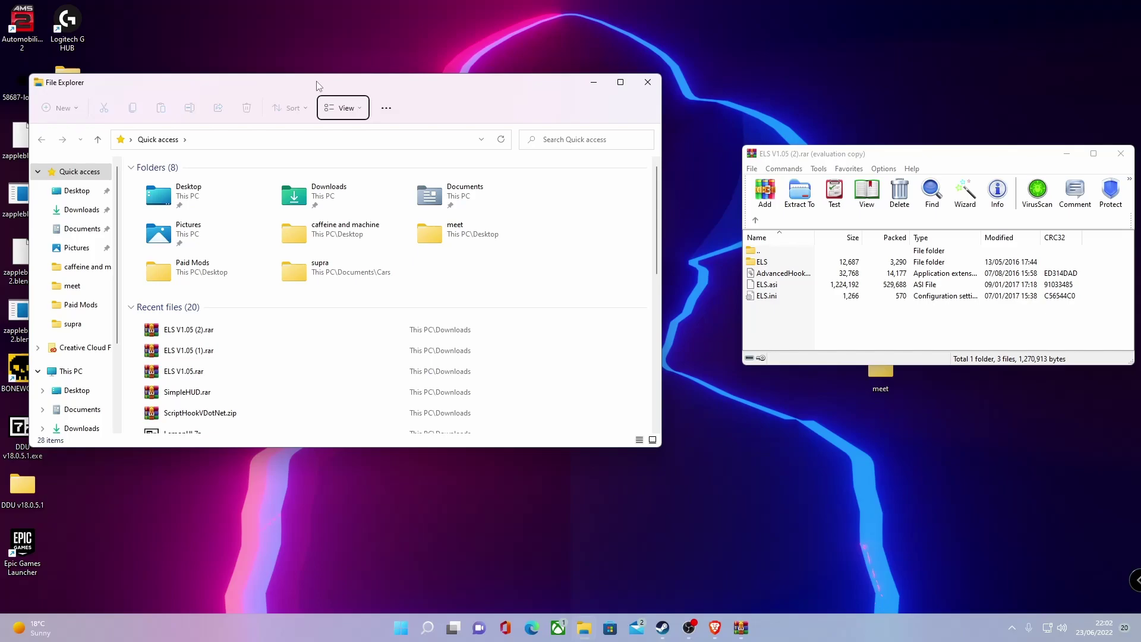
{"action": "left_click_drag", "start_coordinate": [317, 85], "coordinate": [365, 91]}
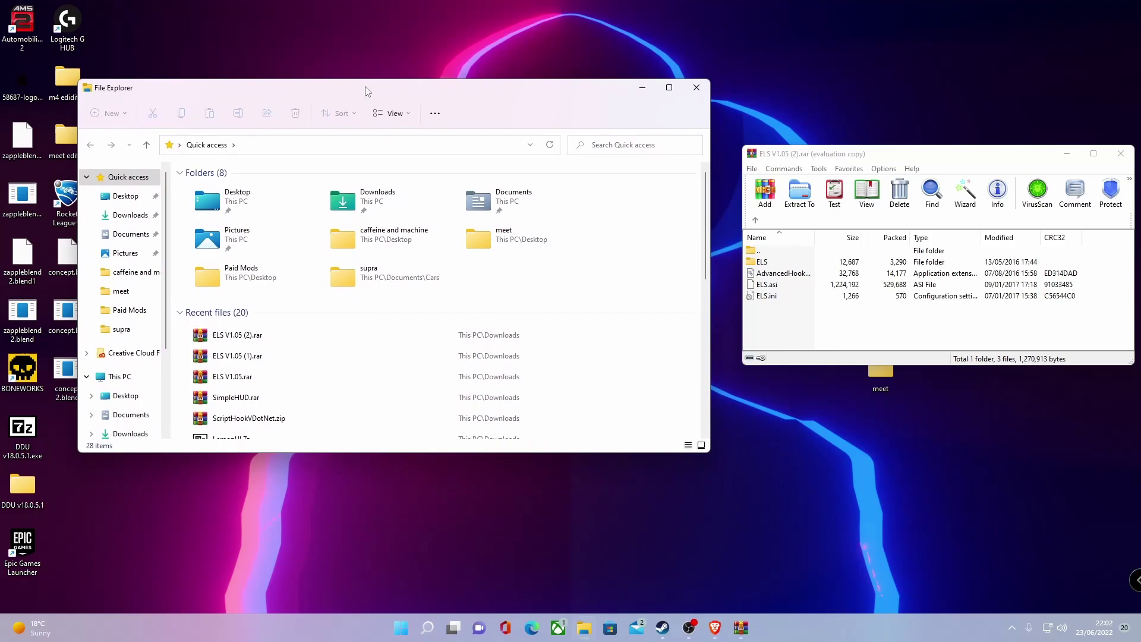
{"action": "scroll", "coordinate": [125, 273], "scroll_direction": "down", "scroll_amount": 2}
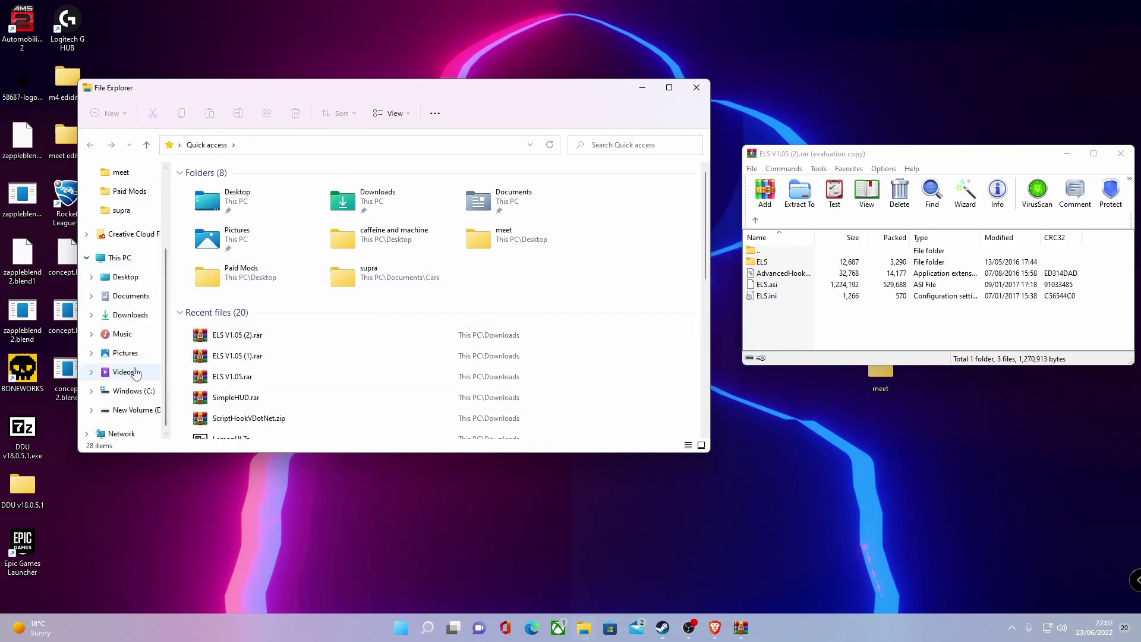
{"action": "left_click", "coordinate": [133, 391]}
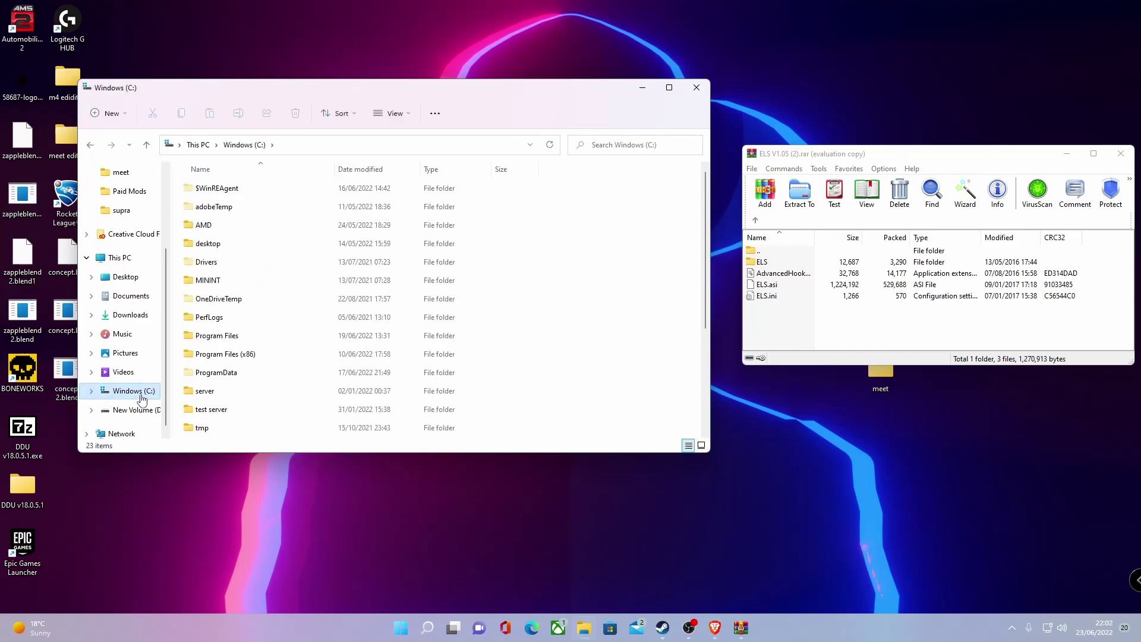
Step: Browse to the Program Files (x86)\Steam\steamapps\common folder on the C: drive to check its installed games
{"action": "double_click", "coordinate": [223, 354]}
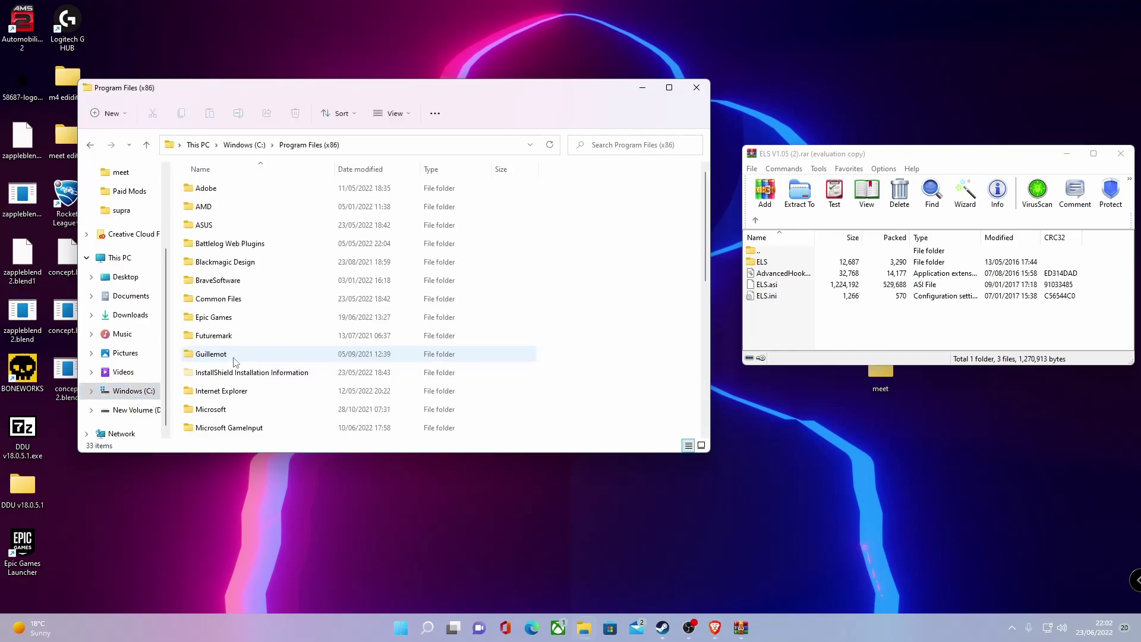
{"action": "scroll", "coordinate": [208, 329], "scroll_direction": "down", "scroll_amount": 5}
{"action": "double_click", "coordinate": [206, 265]}
{"action": "scroll", "coordinate": [229, 274], "scroll_direction": "down", "scroll_amount": 5}
{"action": "scroll", "coordinate": [228, 274], "scroll_direction": "up", "scroll_amount": 2}
{"action": "double_click", "coordinate": [212, 260]}
{"action": "double_click", "coordinate": [208, 187]}
{"action": "left_click_drag", "start_coordinate": [441, 378], "coordinate": [225, 204]}
{"action": "left_click", "coordinate": [463, 392]}
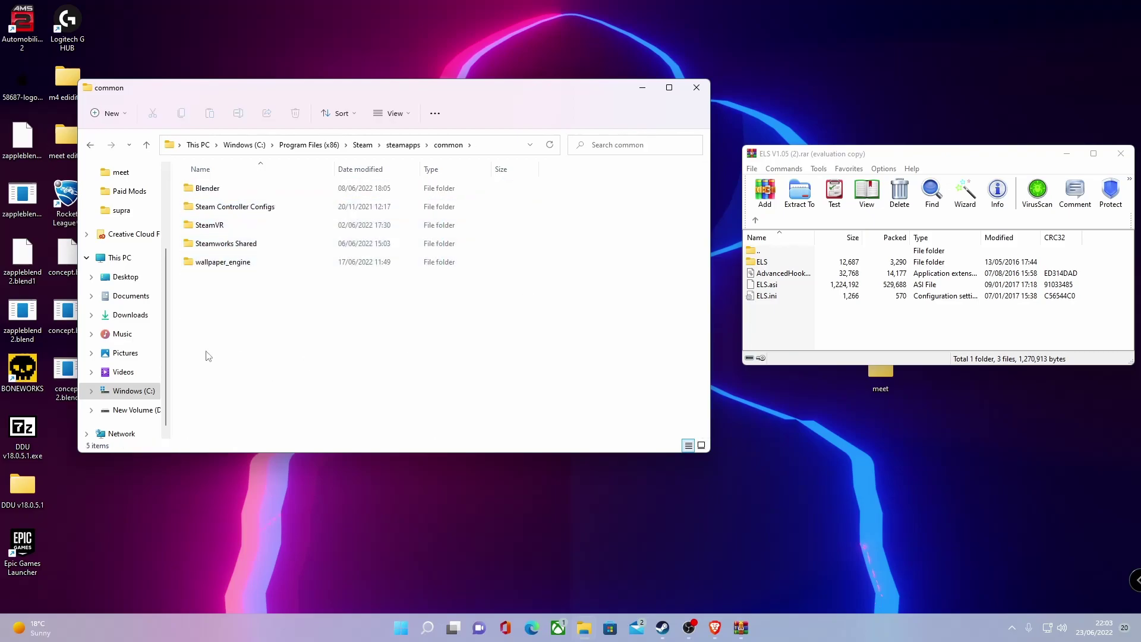
Step: Browse to the SteamLibrary\steamapps\common folder on New Volume (D:)
{"action": "scroll", "coordinate": [132, 392], "scroll_direction": "down", "scroll_amount": 1}
{"action": "left_click", "coordinate": [132, 391]}
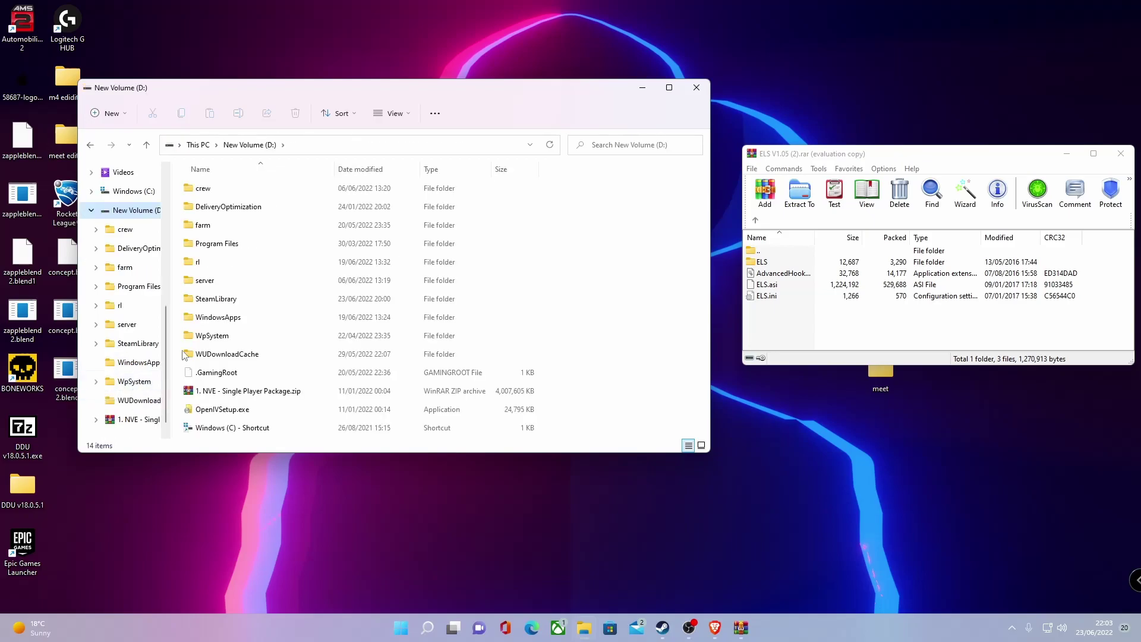
{"action": "double_click", "coordinate": [241, 303]}
{"action": "double_click", "coordinate": [229, 231]}
{"action": "scroll", "coordinate": [282, 385], "scroll_direction": "down", "scroll_amount": 1}
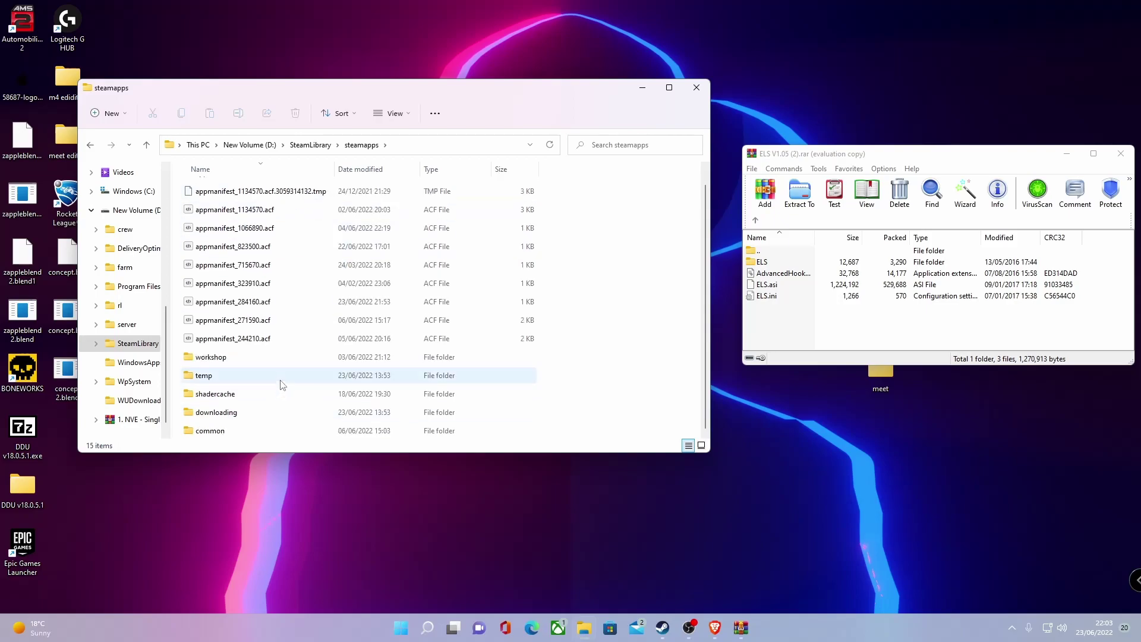
{"action": "double_click", "coordinate": [234, 431]}
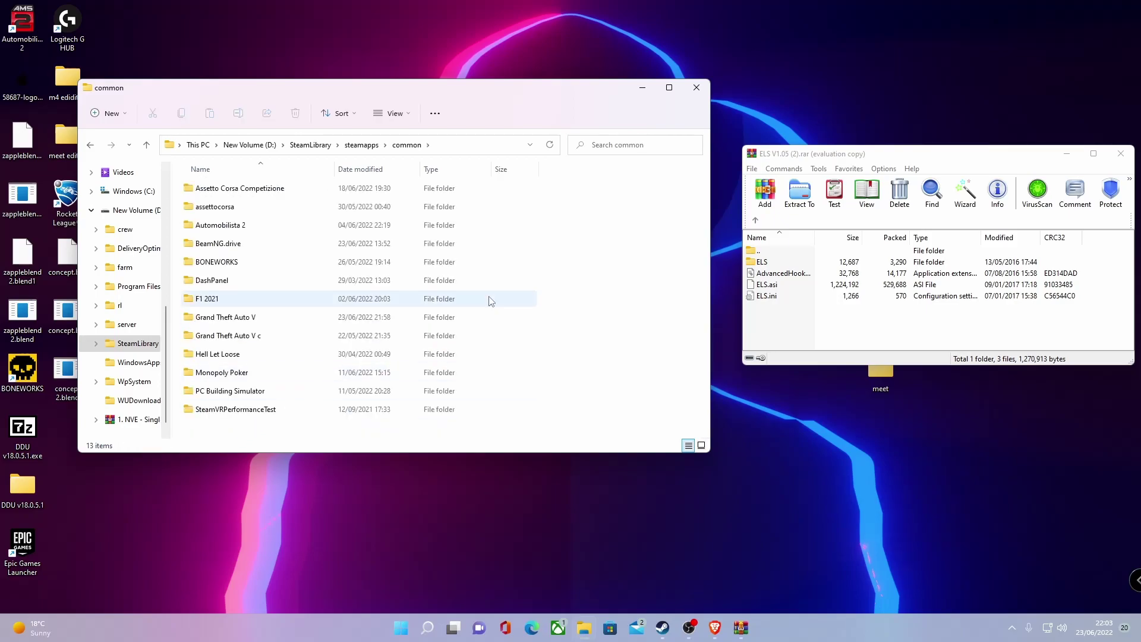
Step: Switch to Steam and open the local files folder of Grand Theft Auto V from the library
{"action": "left_click", "coordinate": [664, 625]}
{"action": "scroll", "coordinate": [83, 404], "scroll_direction": "down", "scroll_amount": 4}
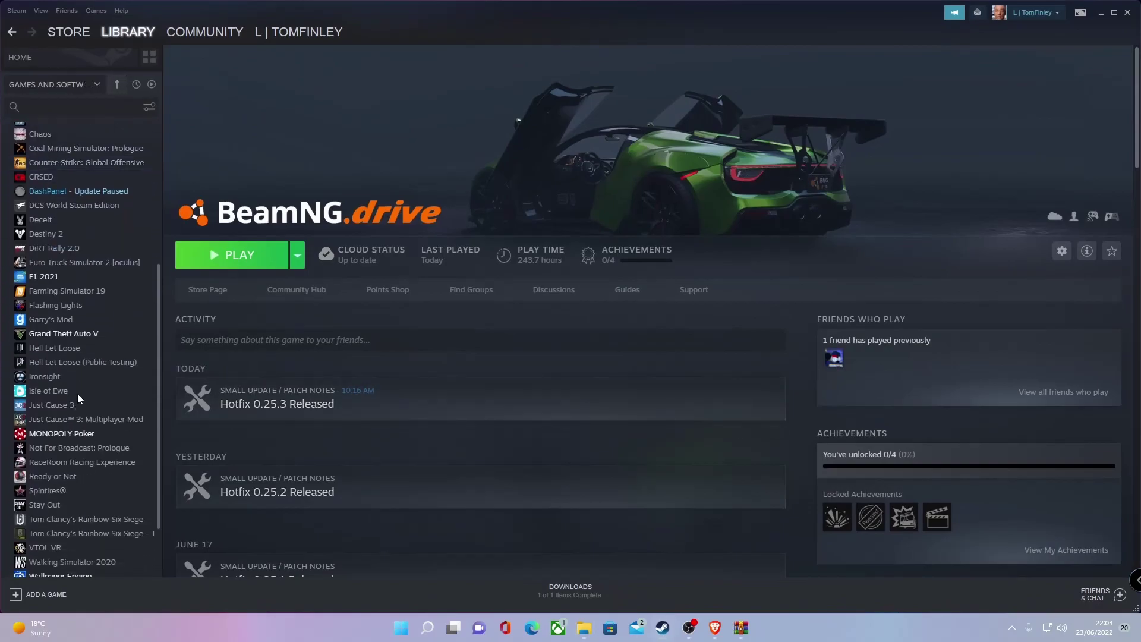
{"action": "left_click", "coordinate": [77, 335]}
{"action": "left_click", "coordinate": [1061, 251]}
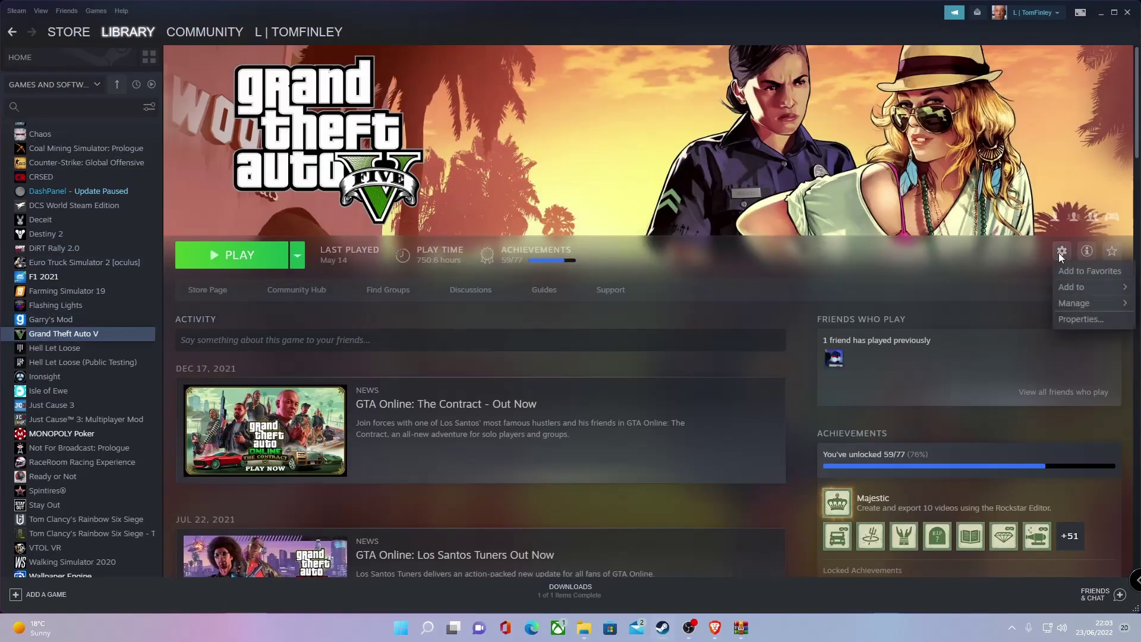
{"action": "mouse_move", "coordinate": [1074, 305]}
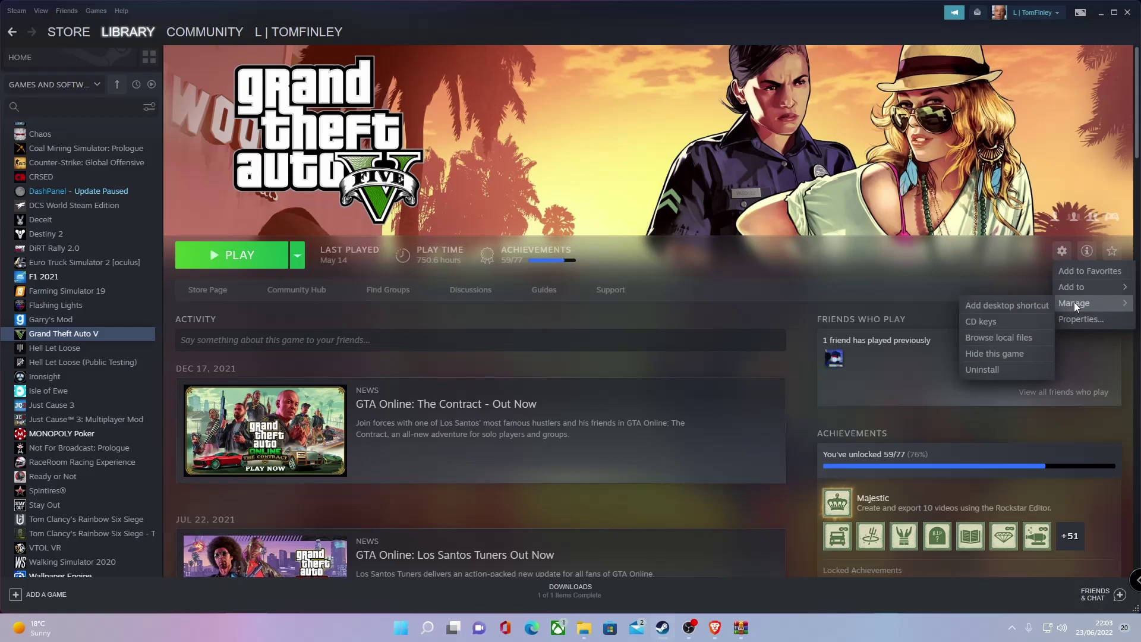
{"action": "left_click", "coordinate": [1010, 337]}
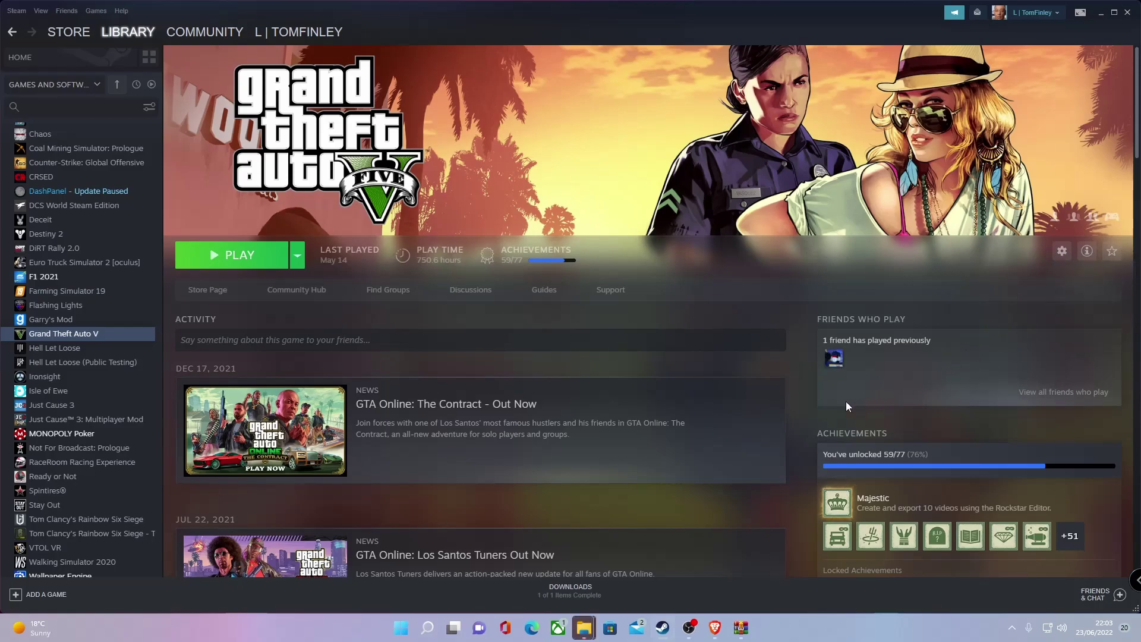
{"action": "mouse_move", "coordinate": [584, 627]}
{"action": "left_click", "coordinate": [626, 573]}
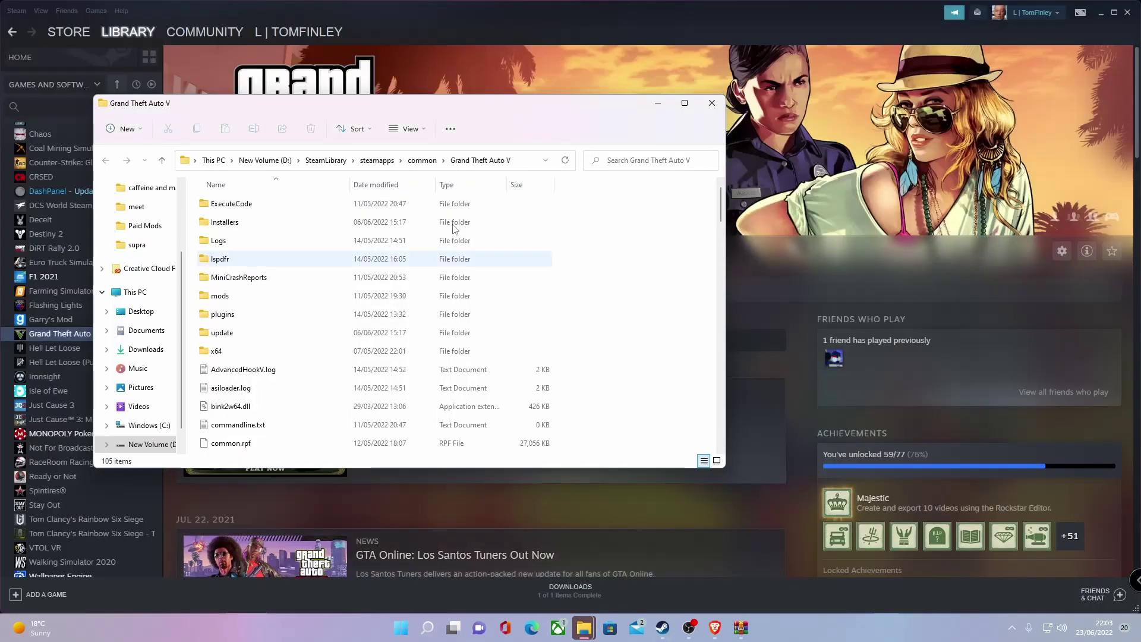
Step: Minimise Steam and copy the ELS folder, AdvancedHookV.dll, ELS.asi and ELS.ini from the archive into the Grand Theft Auto V folder
{"action": "left_click", "coordinate": [1106, 13]}
{"action": "left_click", "coordinate": [1090, 26]}
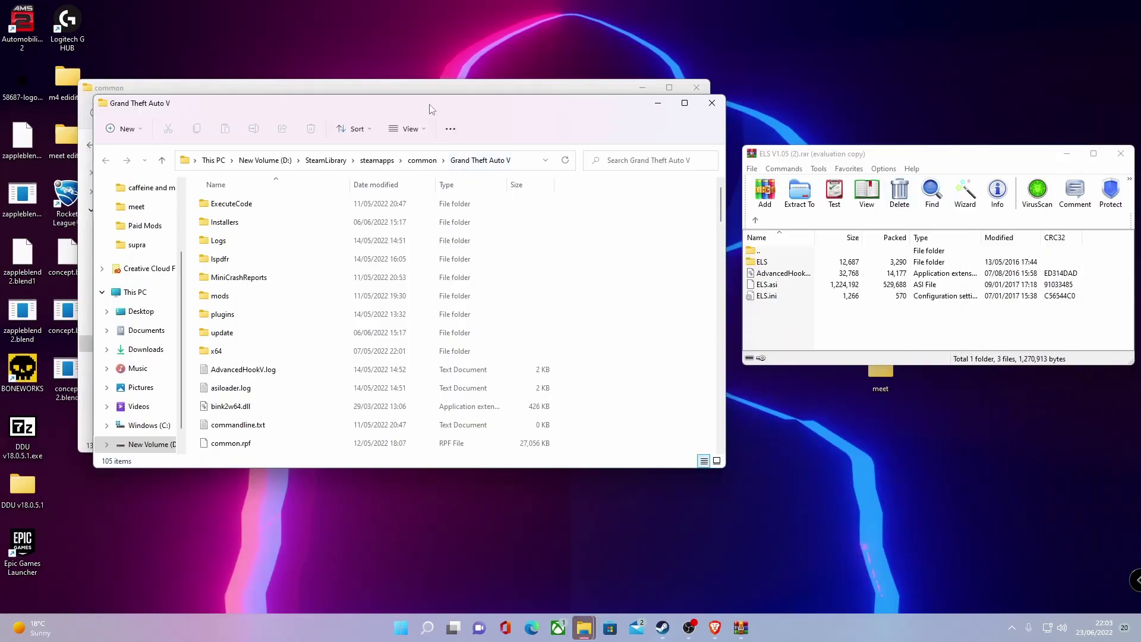
{"action": "left_click_drag", "start_coordinate": [416, 102], "coordinate": [383, 88]}
{"action": "left_click", "coordinate": [819, 323]}
{"action": "left_click_drag", "start_coordinate": [819, 324], "coordinate": [631, 286]}
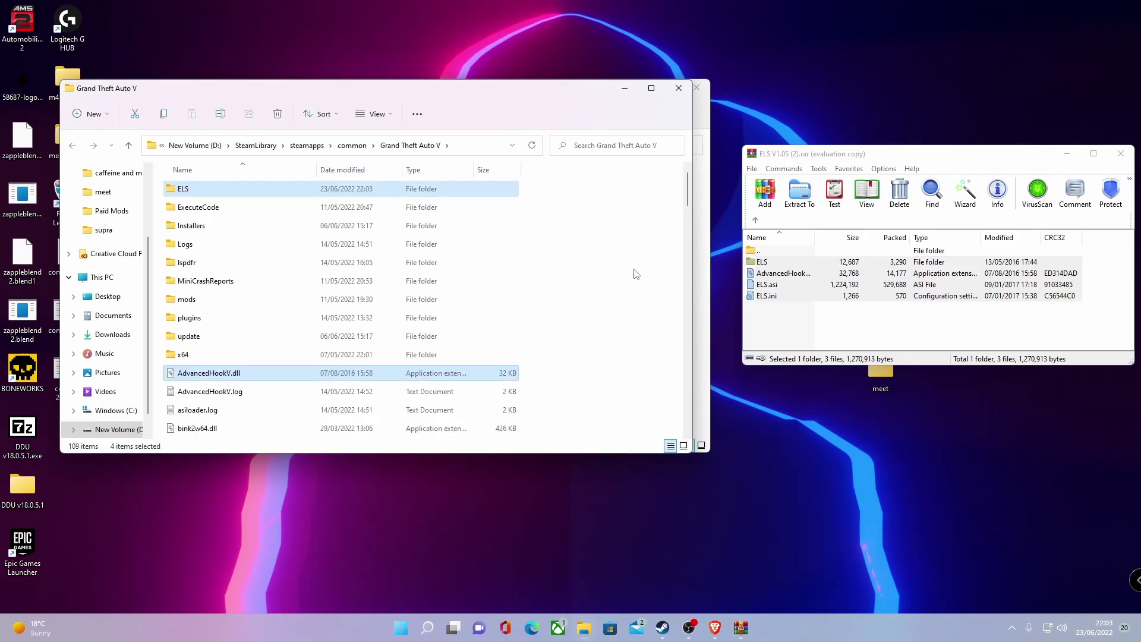
Step: Open ELS\pack_default in the game folder to check its contents, and close the ELS archive window
{"action": "double_click", "coordinate": [202, 189]}
{"action": "double_click", "coordinate": [211, 193]}
{"action": "left_click_drag", "start_coordinate": [368, 352], "coordinate": [180, 172]}
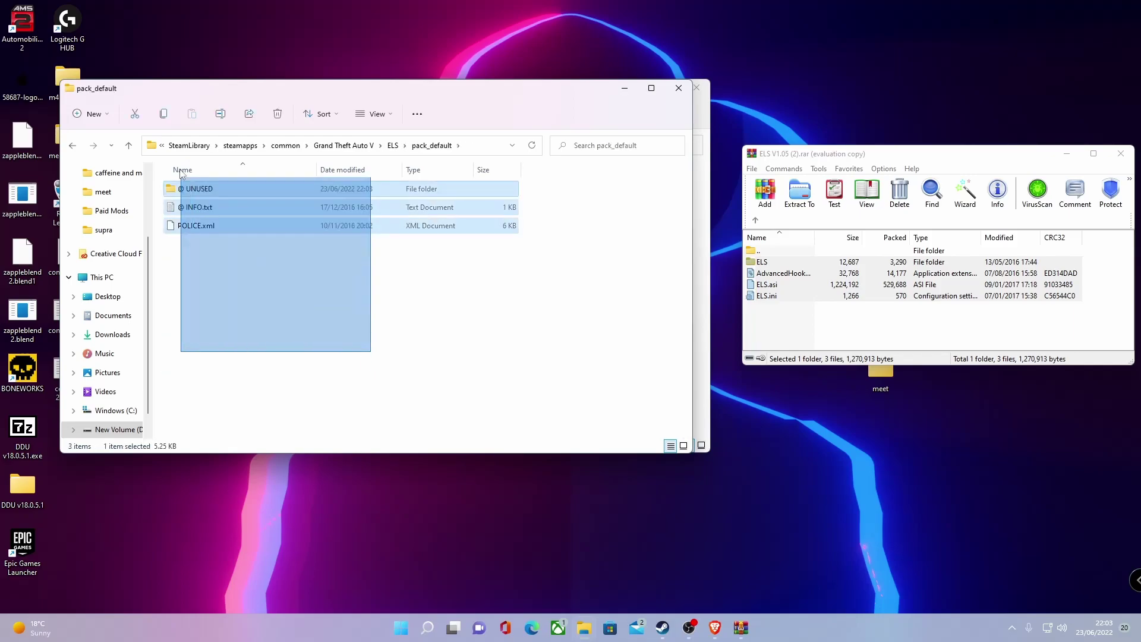
{"action": "left_click", "coordinate": [395, 327]}
{"action": "left_click_drag", "start_coordinate": [917, 149], "coordinate": [643, 202]}
{"action": "left_click", "coordinate": [848, 206]}
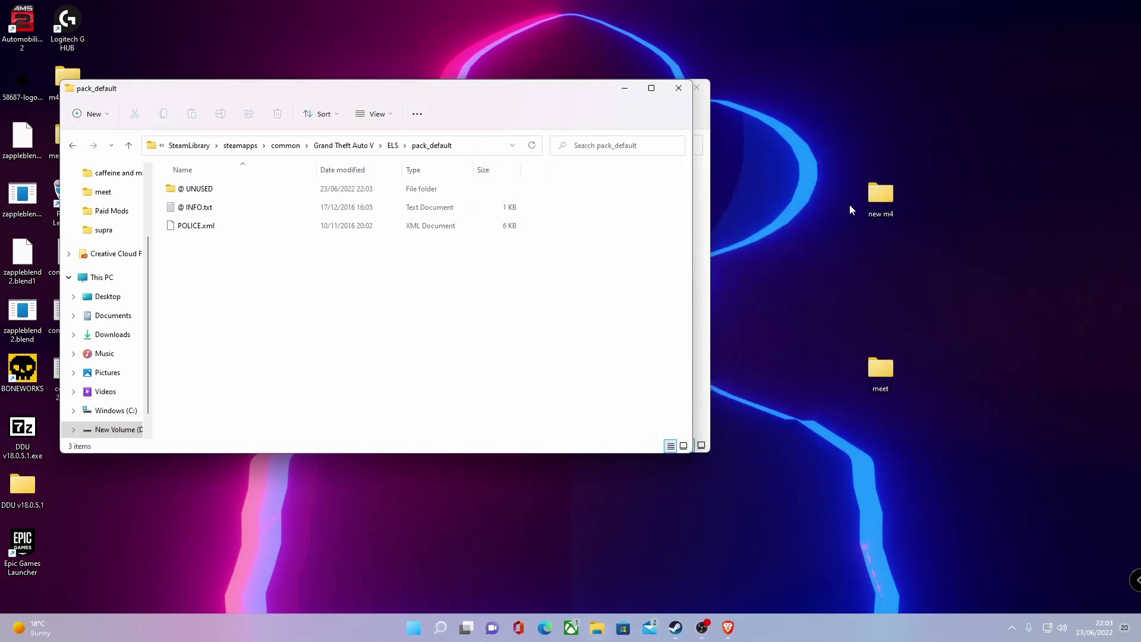
Step: Switch to the browser and download the [ELS / Replace] Paleto Bay Police Pack archive from its mod page
{"action": "left_click", "coordinate": [728, 627]}
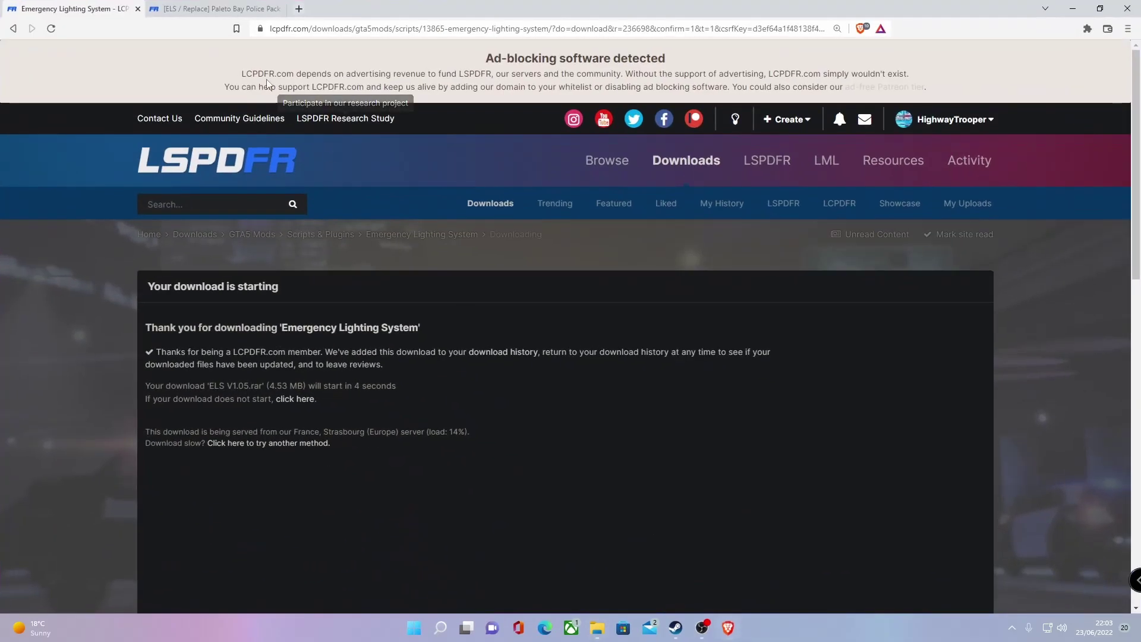
{"action": "left_click", "coordinate": [227, 7]}
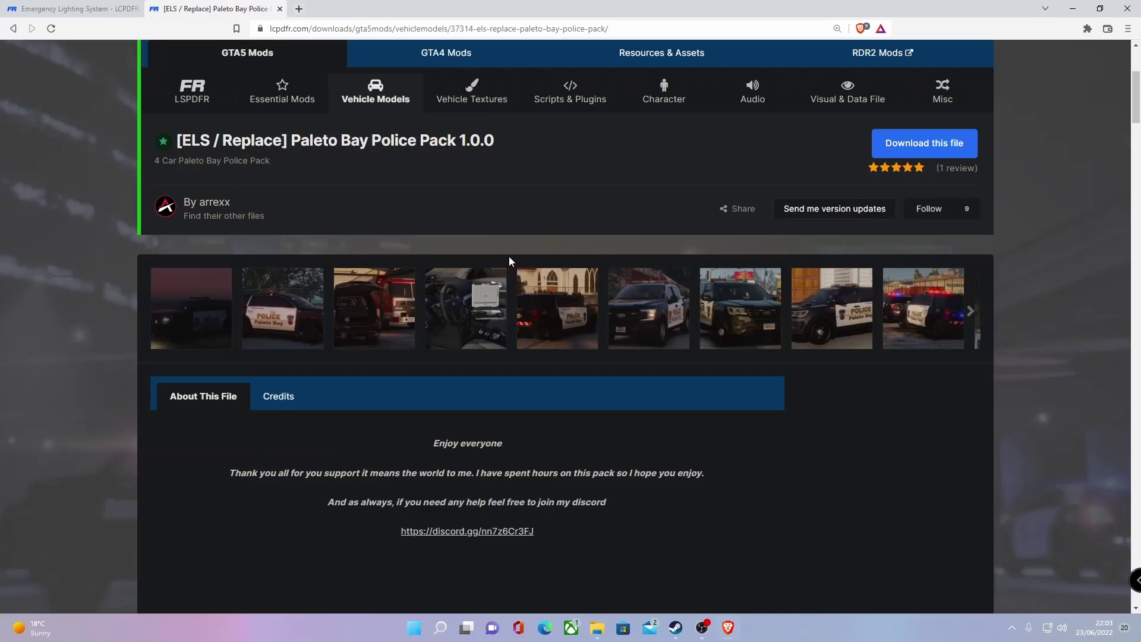
{"action": "scroll", "coordinate": [508, 255], "scroll_direction": "up", "scroll_amount": 3}
{"action": "scroll", "coordinate": [509, 256], "scroll_direction": "down", "scroll_amount": 3}
{"action": "scroll", "coordinate": [509, 260], "scroll_direction": "down", "scroll_amount": 8}
{"action": "left_click", "coordinate": [876, 359]}
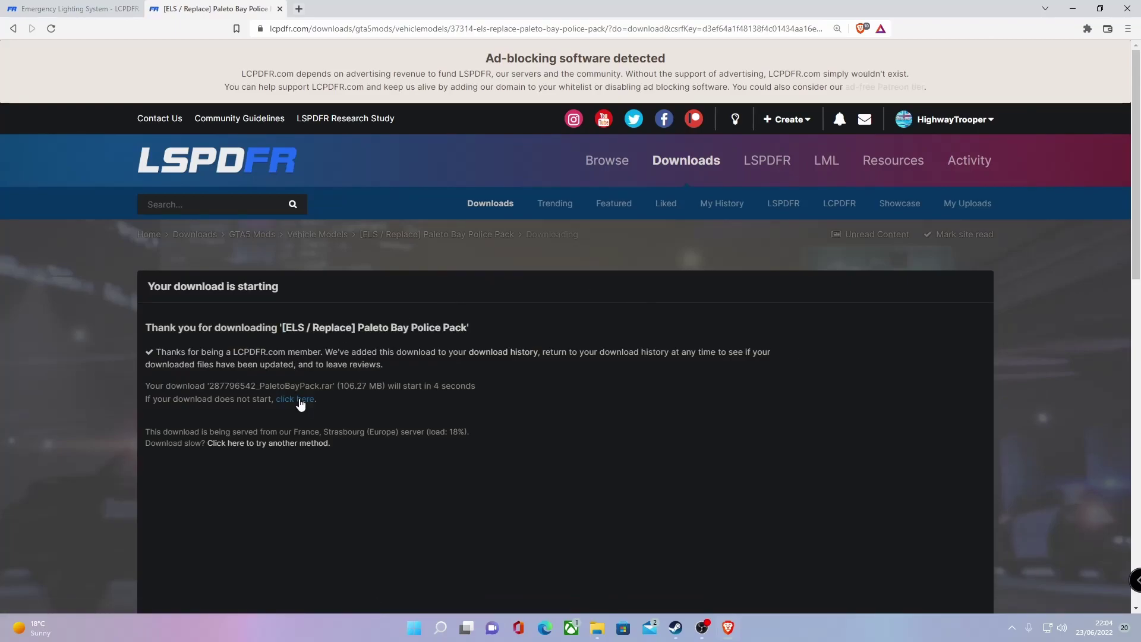
{"action": "left_click", "coordinate": [299, 401]}
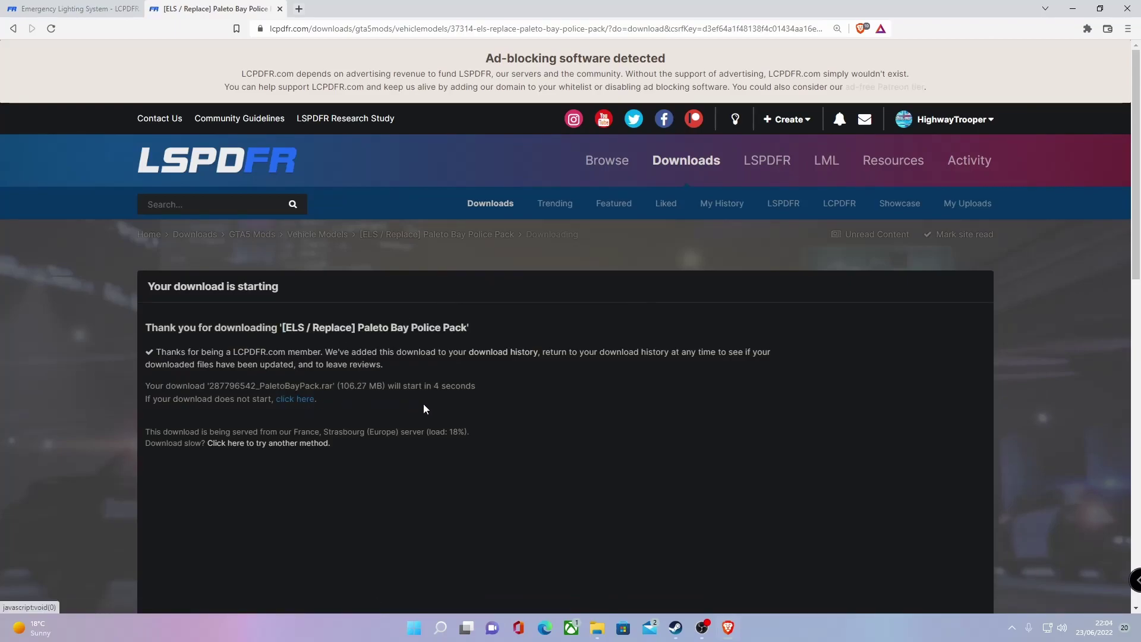
{"action": "left_click", "coordinate": [1040, 594]}
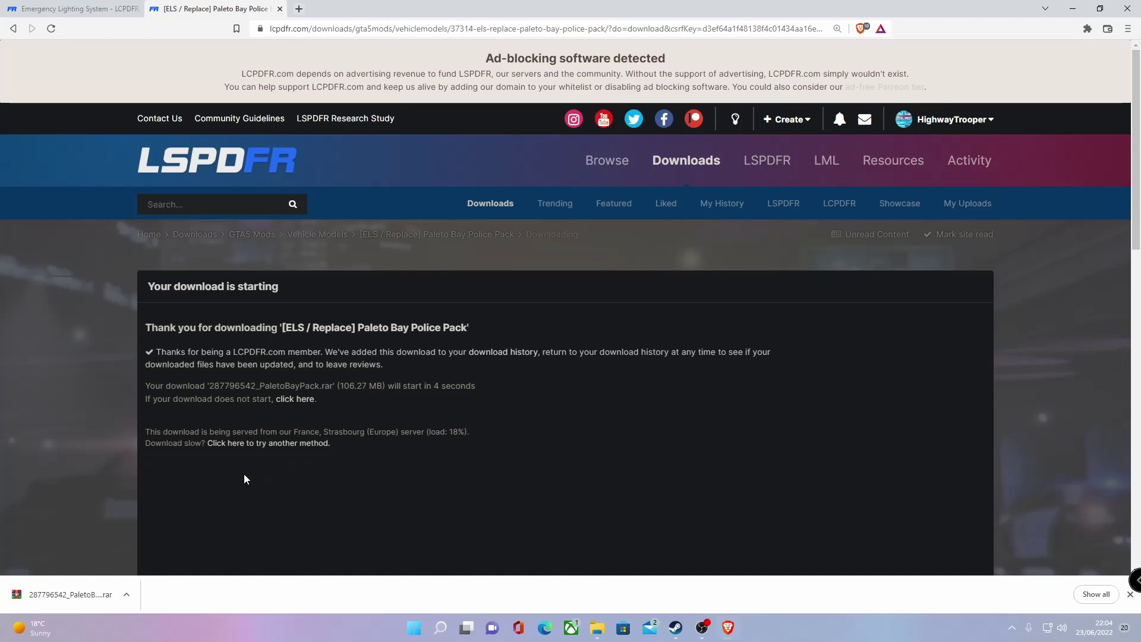
Step: Open the downloaded Paleto Bay Police Pack archive, dismiss the WinRAR licence reminder and inspect the Explorer folder's contents
{"action": "left_click", "coordinate": [126, 594]}
{"action": "left_click", "coordinate": [145, 513]}
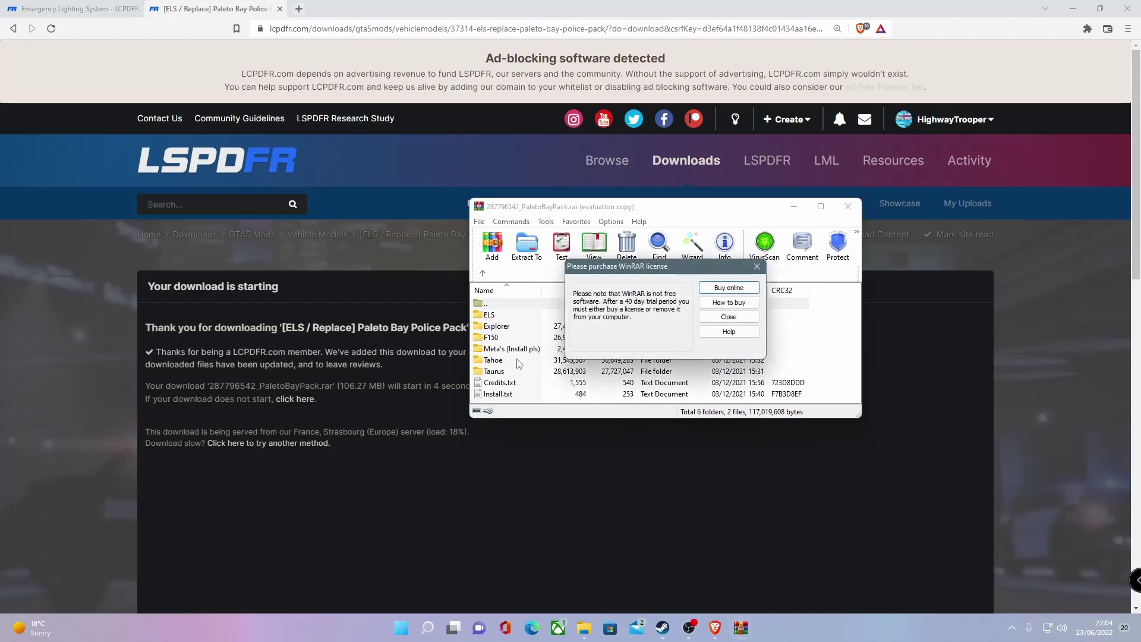
{"action": "left_click", "coordinate": [756, 266]}
{"action": "left_click_drag", "start_coordinate": [578, 214], "coordinate": [727, 179]}
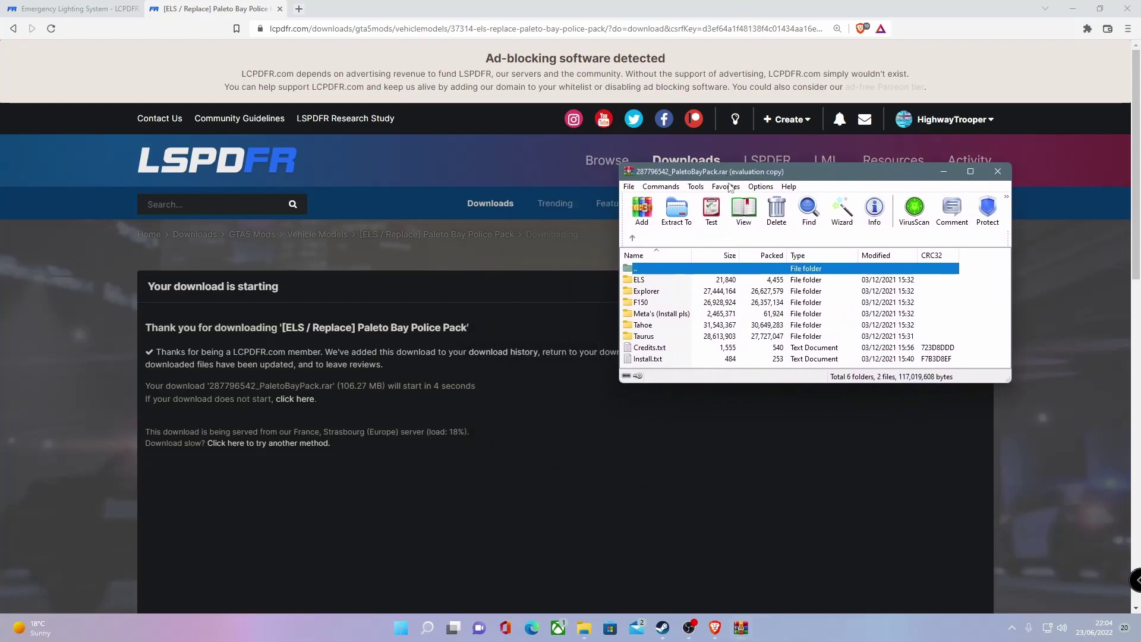
{"action": "double_click", "coordinate": [672, 295]}
{"action": "left_click_drag", "start_coordinate": [724, 352], "coordinate": [654, 281]}
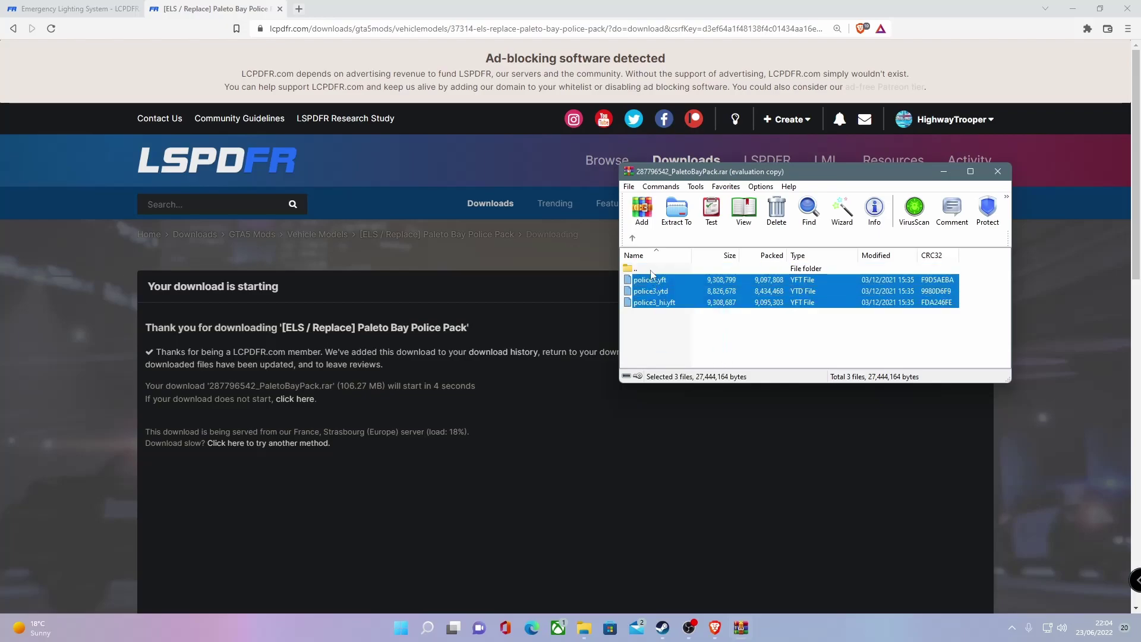
{"action": "left_click", "coordinate": [632, 238]}
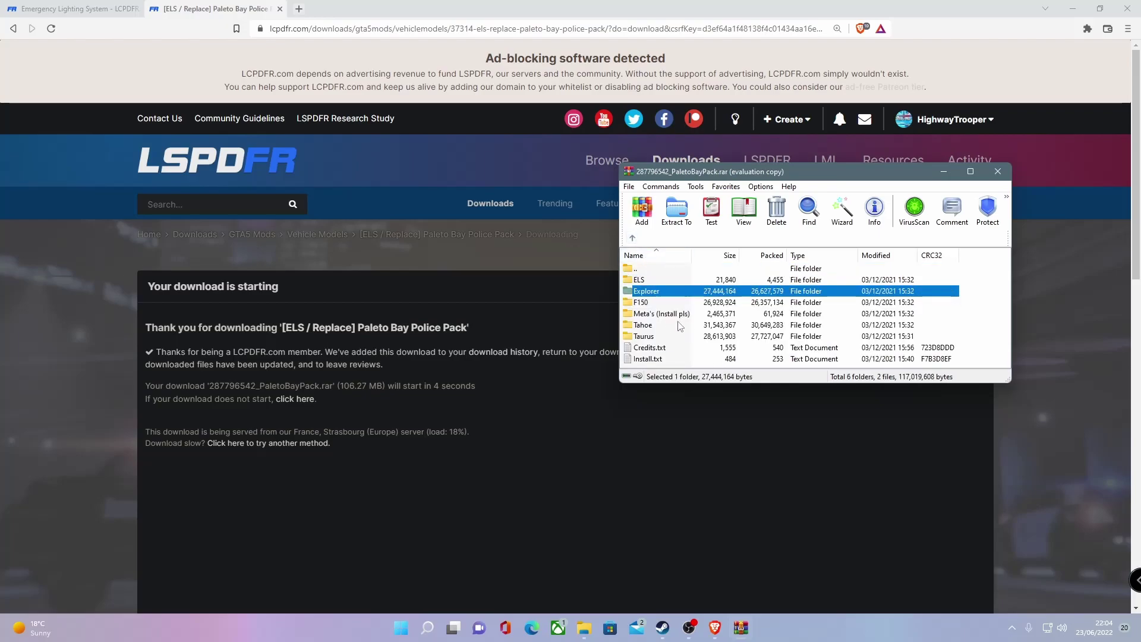
Step: Inspect the XML files in the archive's ELS folder and return to the archive root
{"action": "left_click", "coordinate": [659, 315]}
{"action": "double_click", "coordinate": [641, 281]}
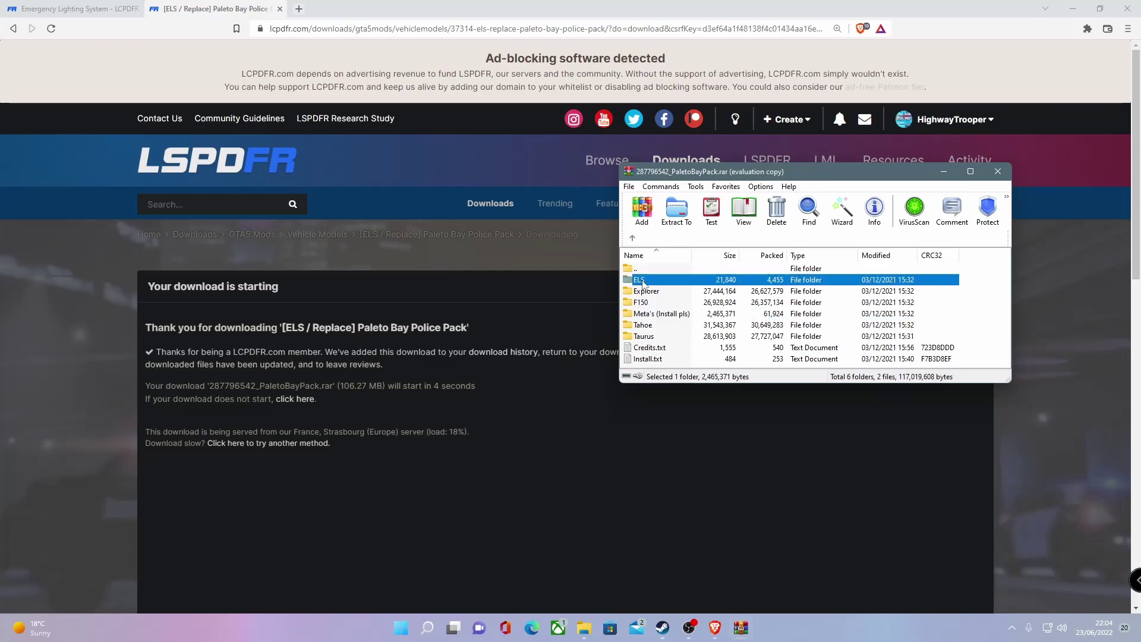
{"action": "left_click_drag", "start_coordinate": [702, 362], "coordinate": [640, 277]}
{"action": "mouse_move", "coordinate": [673, 178]}
{"action": "left_mouse_down"}
{"action": "mouse_move", "coordinate": [672, 204]}
{"action": "mouse_move", "coordinate": [680, 162]}
{"action": "left_mouse_up"}
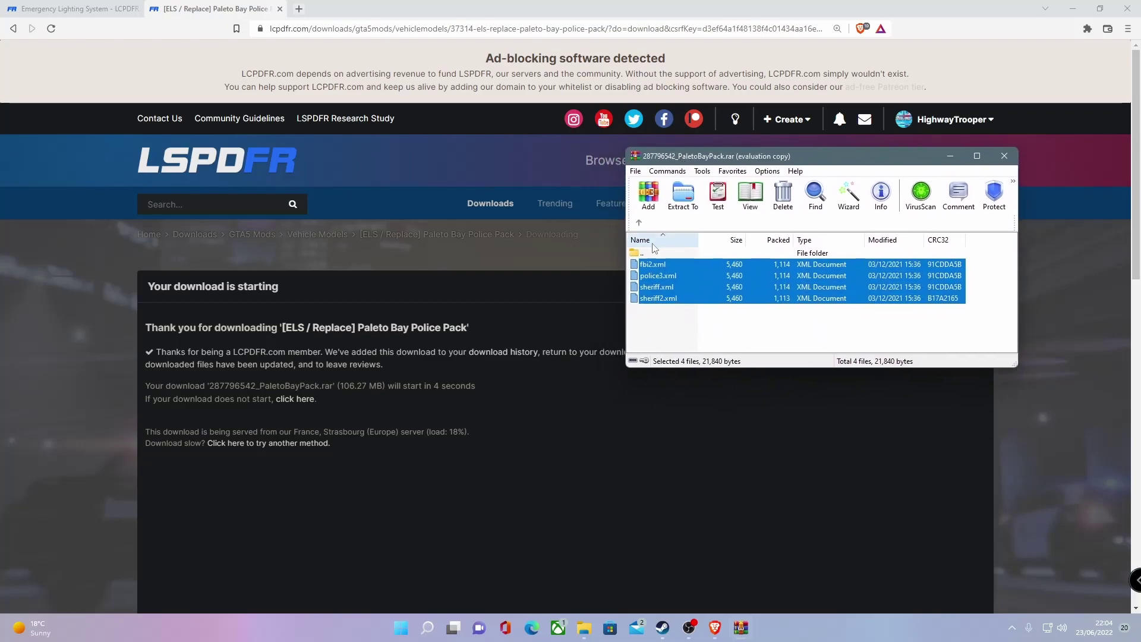
{"action": "left_click", "coordinate": [639, 222]}
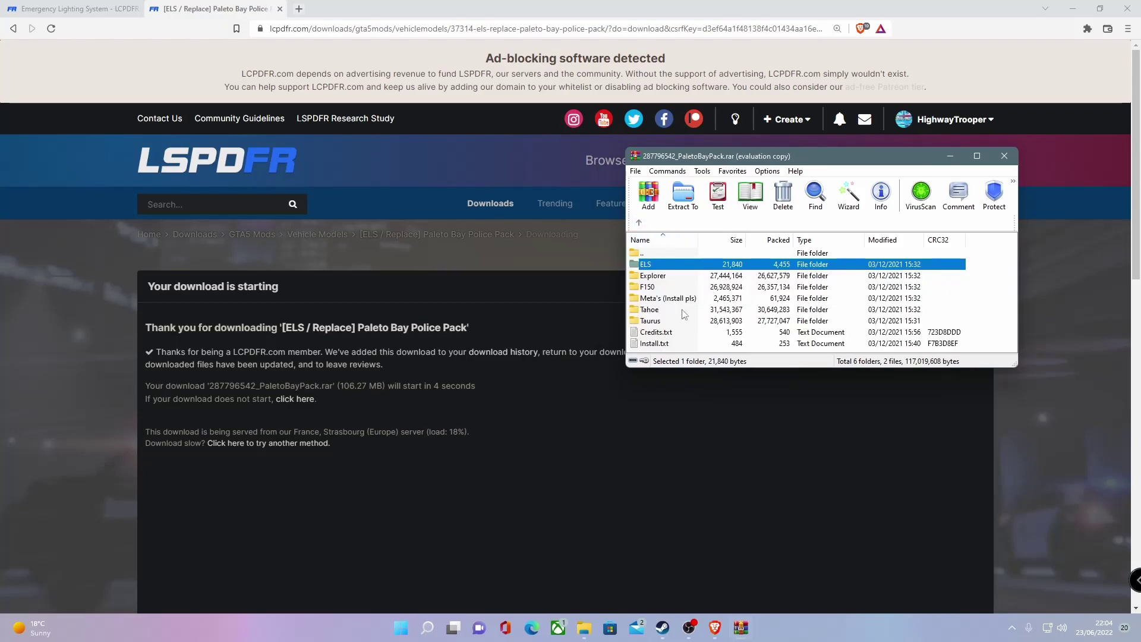
Step: Inspect the meta files in the archive's Meta's (Install pls) folder and return to the archive root
{"action": "double_click", "coordinate": [666, 298]}
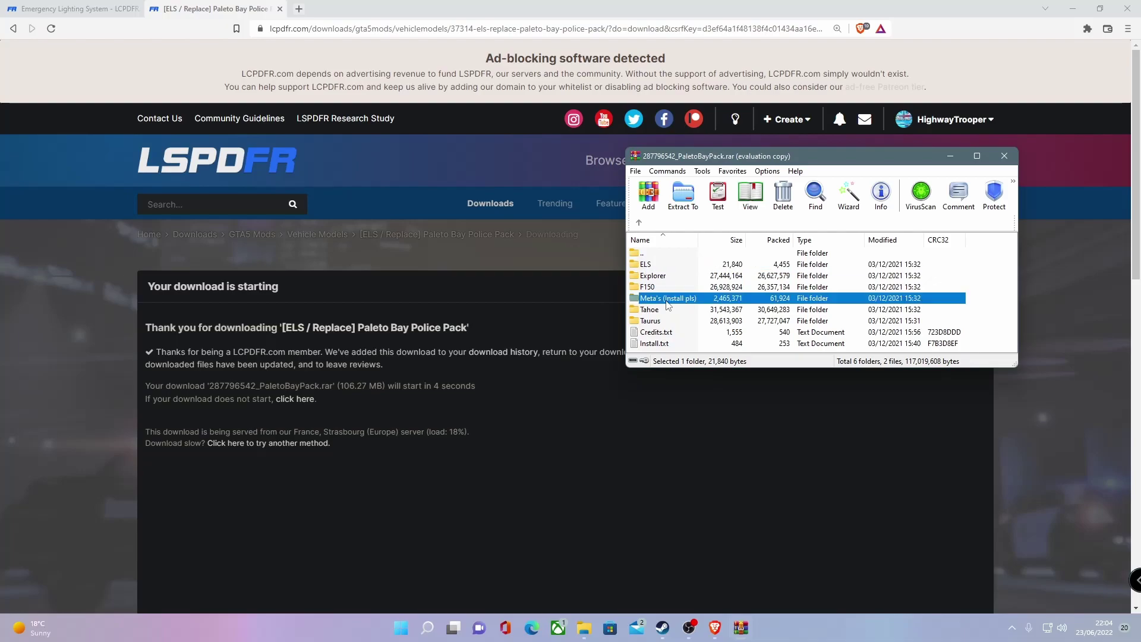
{"action": "left_click", "coordinate": [676, 324]}
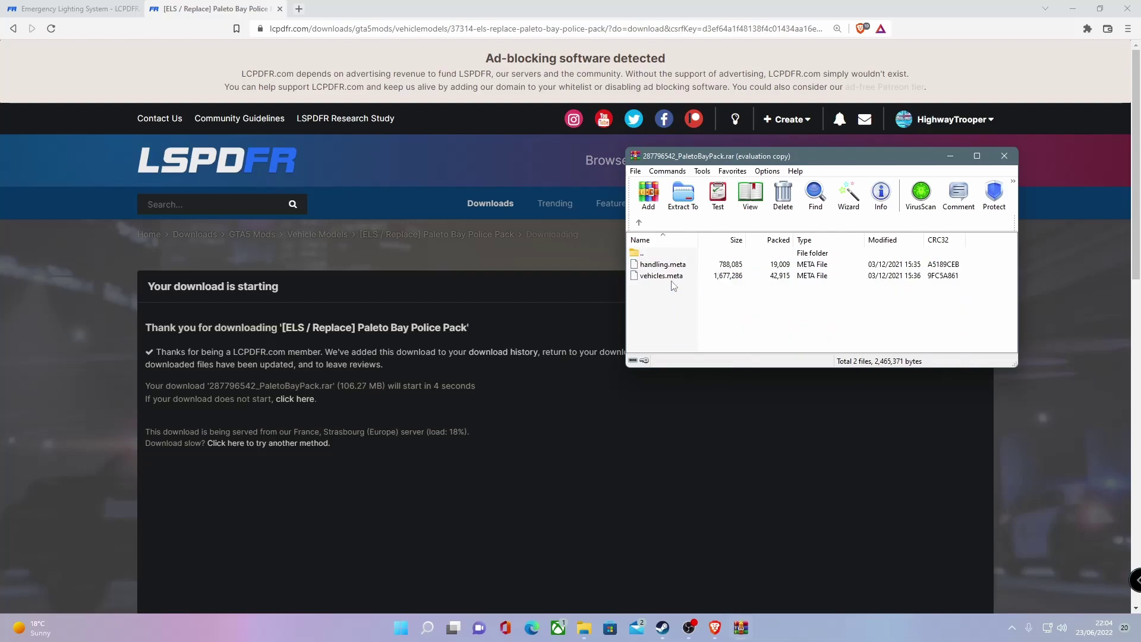
{"action": "left_click_drag", "start_coordinate": [733, 313], "coordinate": [658, 279]}
{"action": "left_click", "coordinate": [691, 298]}
{"action": "left_click", "coordinate": [639, 223]}
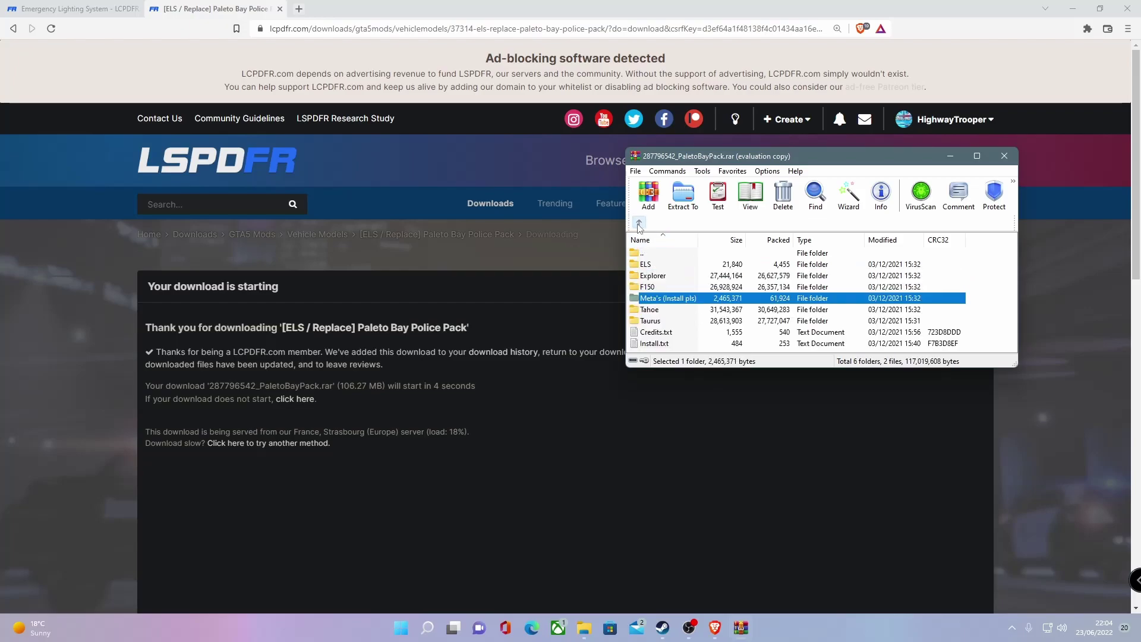
Step: Open Install.txt from the archive and move its window out of the way
{"action": "double_click", "coordinate": [667, 346]}
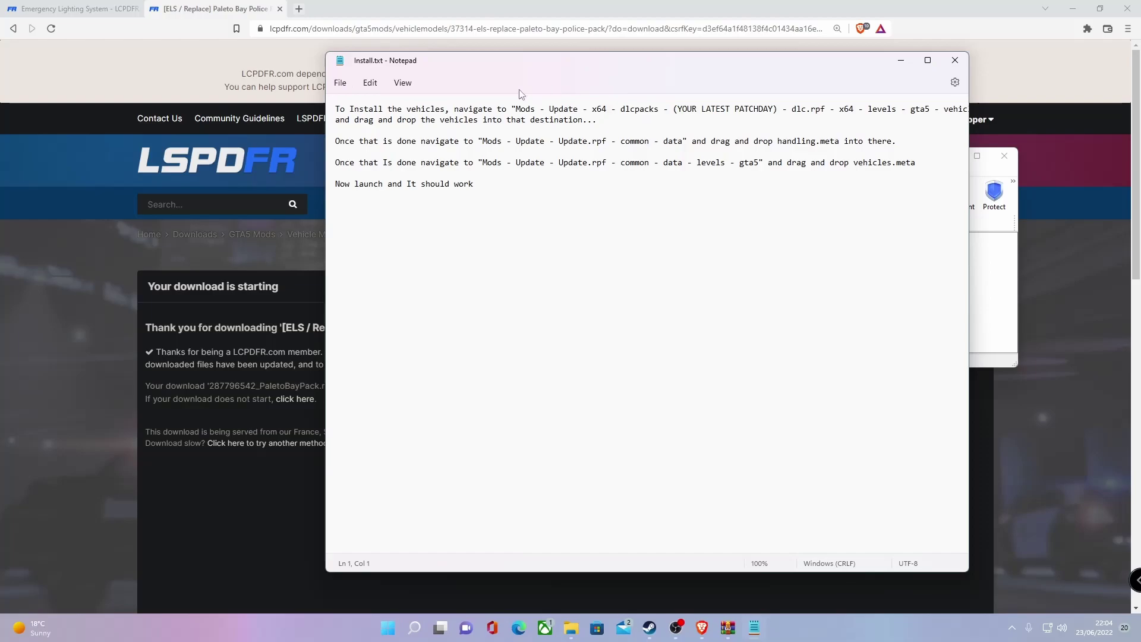
{"action": "left_click_drag", "start_coordinate": [480, 64], "coordinate": [0, 345]}
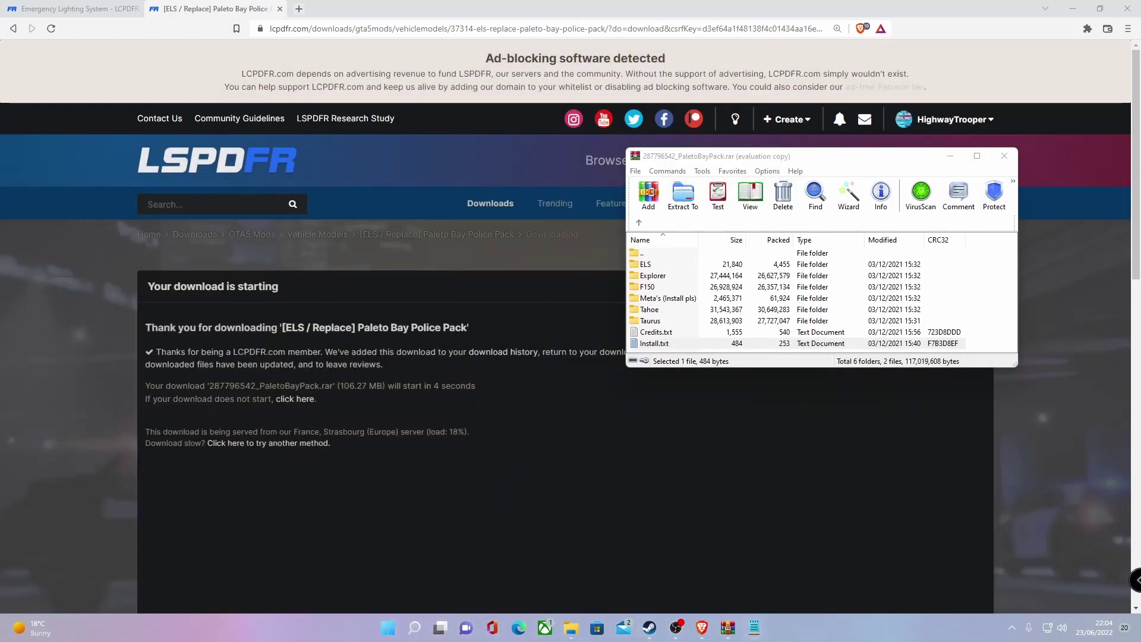
{"action": "left_click", "coordinate": [414, 629]}
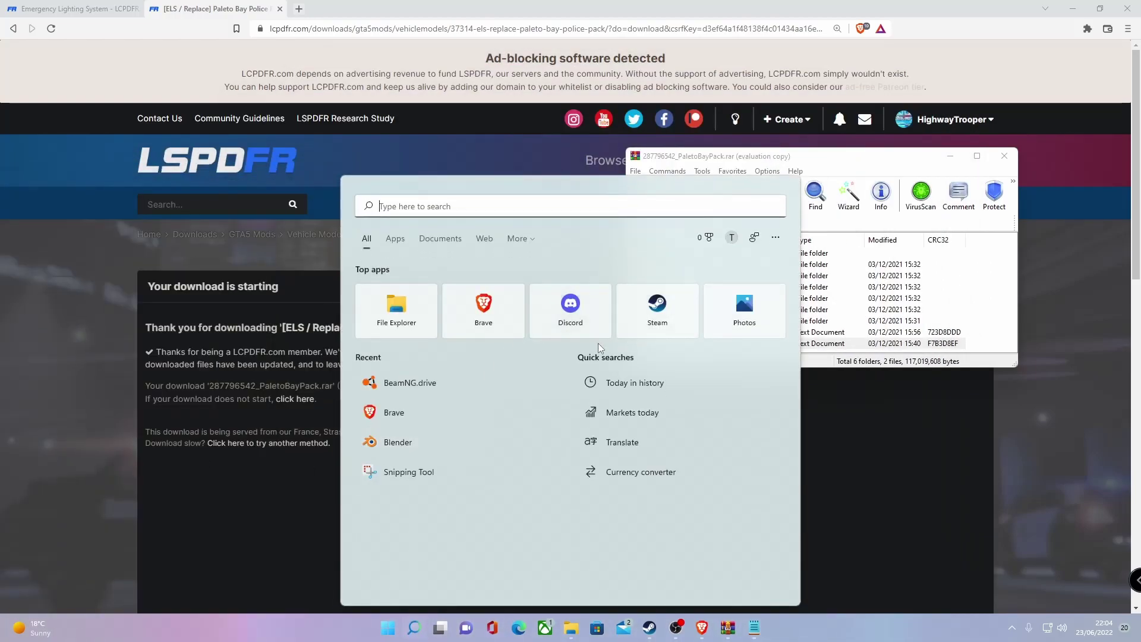
{"action": "type", "text": "op"}
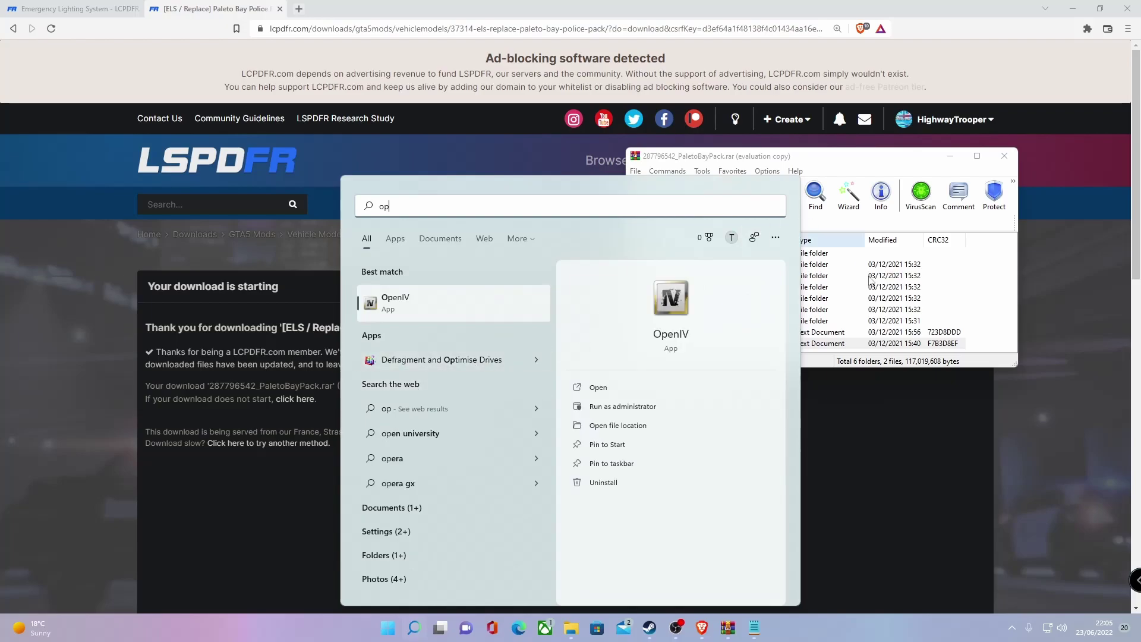
{"action": "left_click", "coordinate": [810, 158]}
{"action": "key", "text": "Return"}
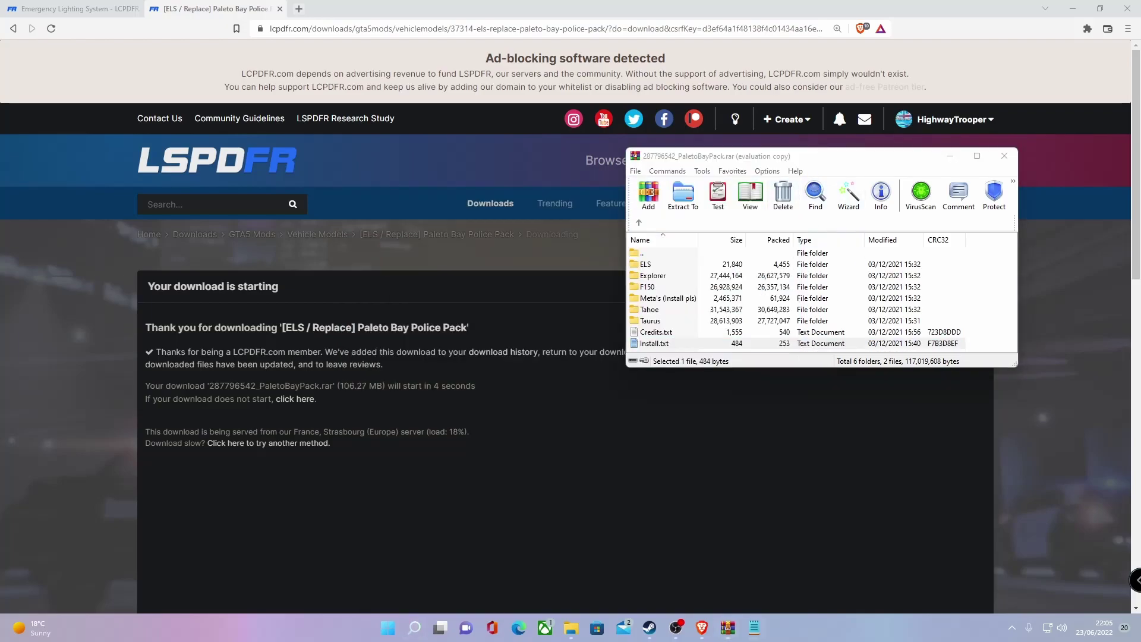
Step: Bring Install.txt back into view, read the install paths for the vehicles and meta files, and move it aside again
{"action": "left_click_drag", "start_coordinate": [710, 155], "coordinate": [567, 182]}
{"action": "left_click_drag", "start_coordinate": [486, 331], "coordinate": [284, 219]}
{"action": "left_click", "coordinate": [546, 355]}
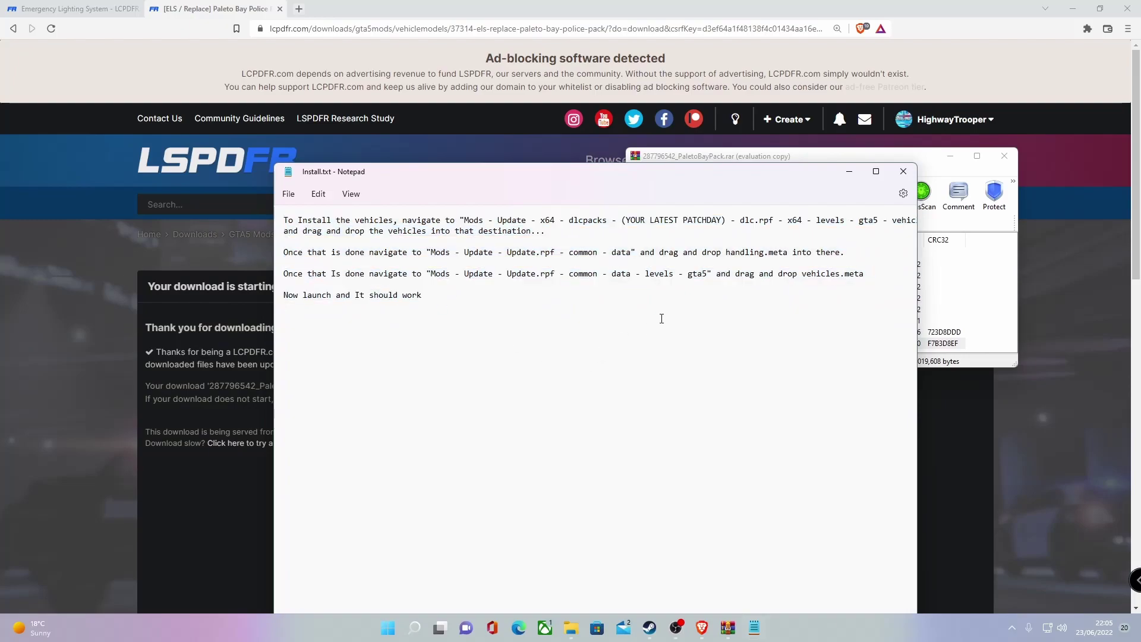
{"action": "key", "text": "ctrl+a"}
{"action": "left_click", "coordinate": [570, 359]}
{"action": "left_click_drag", "start_coordinate": [558, 175], "coordinate": [0, 381]}
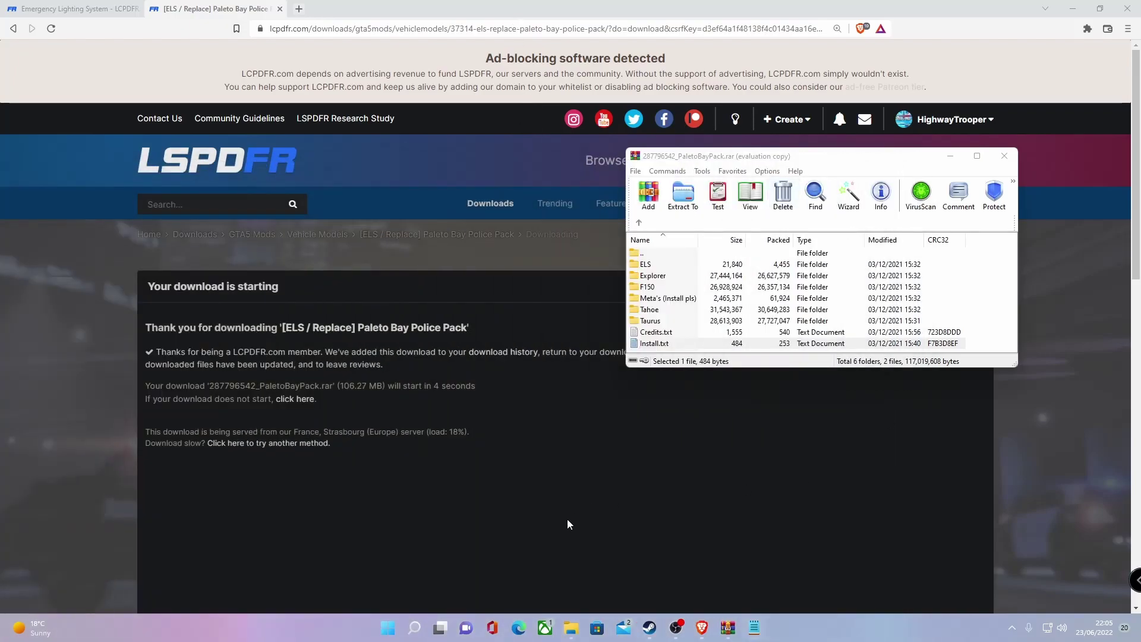
Step: Launch OpenIV and load the Windows version of Grand Theft Auto V
{"action": "left_click", "coordinate": [414, 627]}
{"action": "type", "text": "op"}
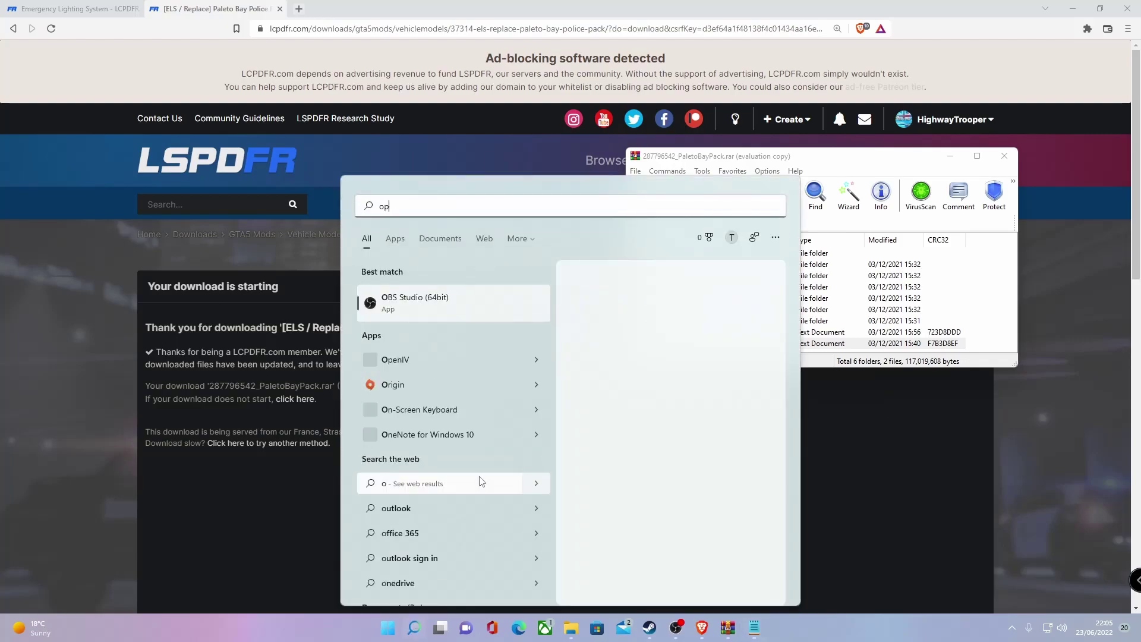
{"action": "left_click", "coordinate": [619, 387]}
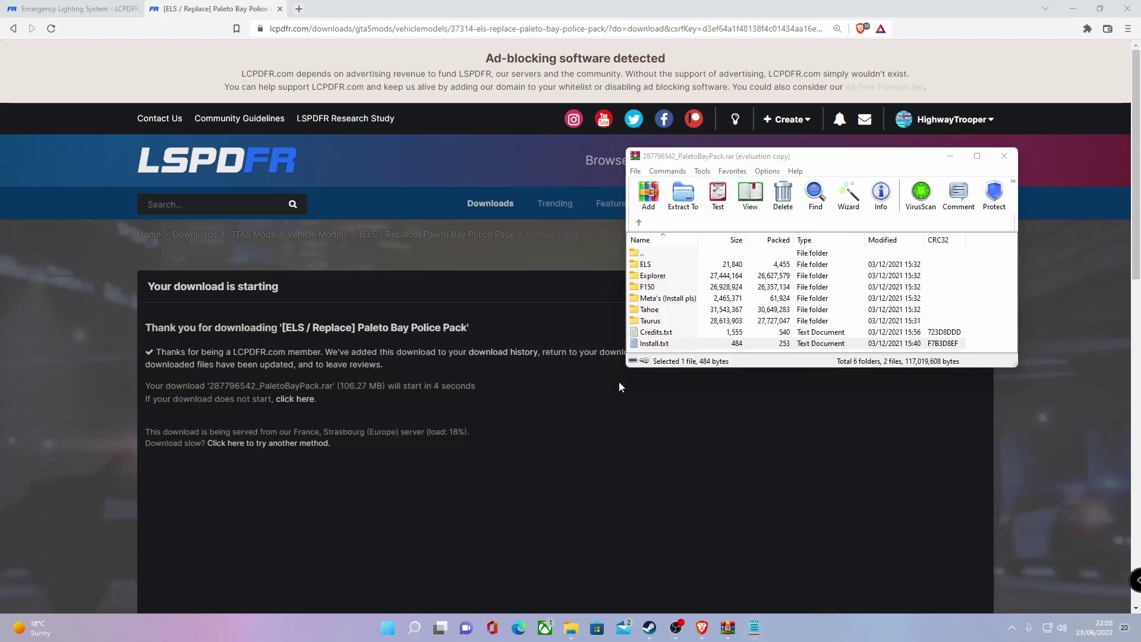
{"action": "left_click_drag", "start_coordinate": [537, 152], "coordinate": [370, 160]}
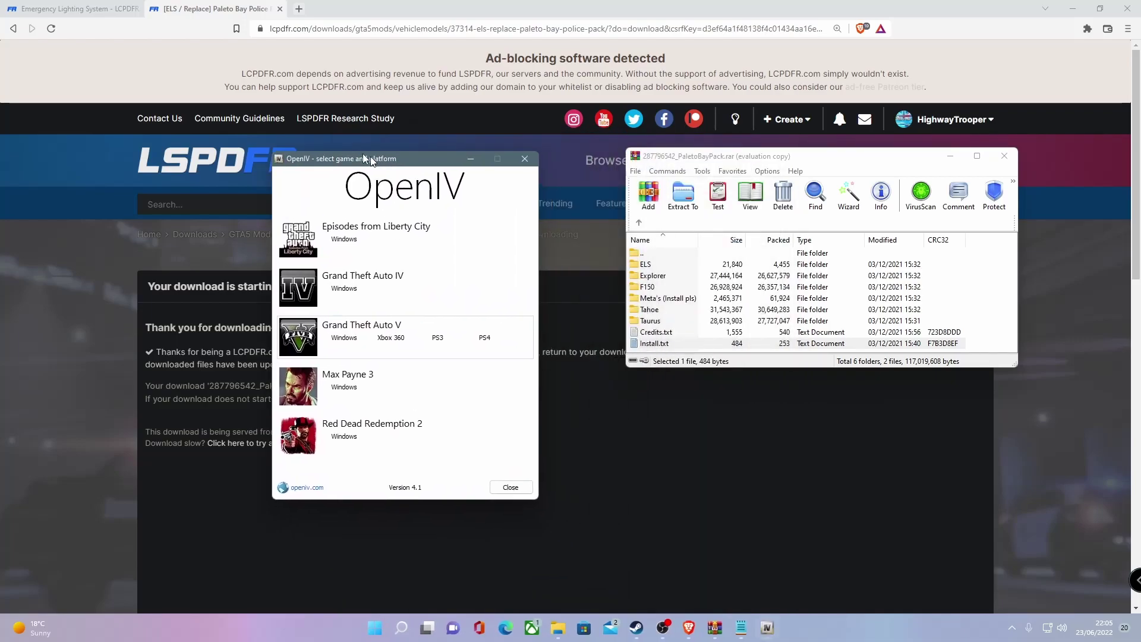
{"action": "left_click", "coordinate": [330, 329]}
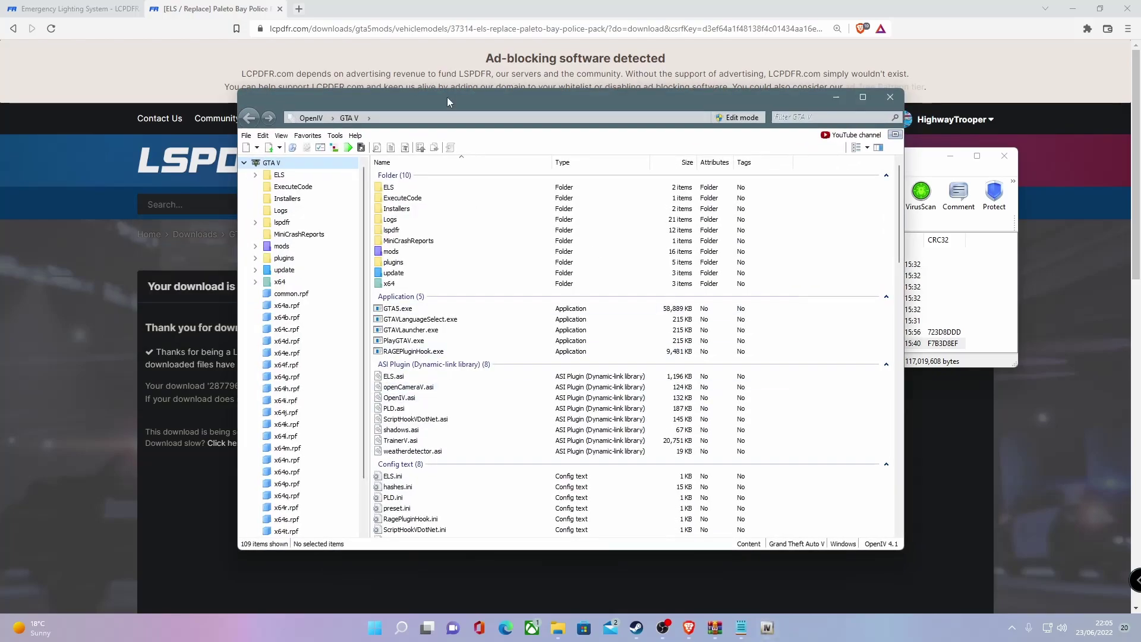
Step: Browse to mods\update\x64\dlcpacks in the GTA V files and open the patchday22ng folder
{"action": "left_click_drag", "start_coordinate": [452, 99], "coordinate": [239, 84]}
{"action": "double_click", "coordinate": [178, 236]}
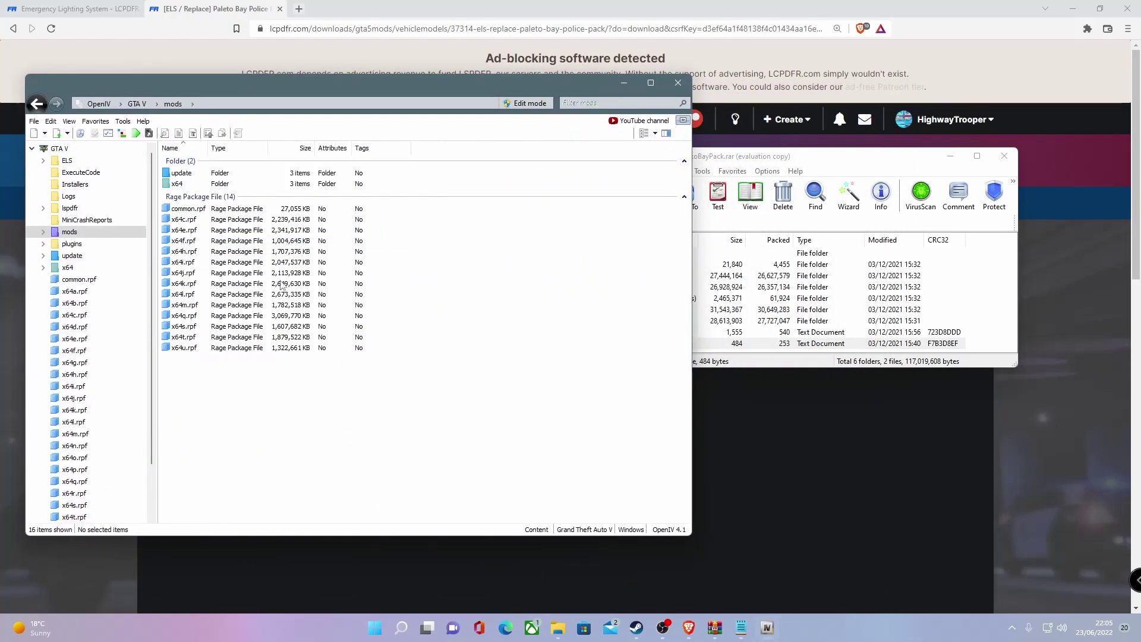
{"action": "double_click", "coordinate": [180, 173]}
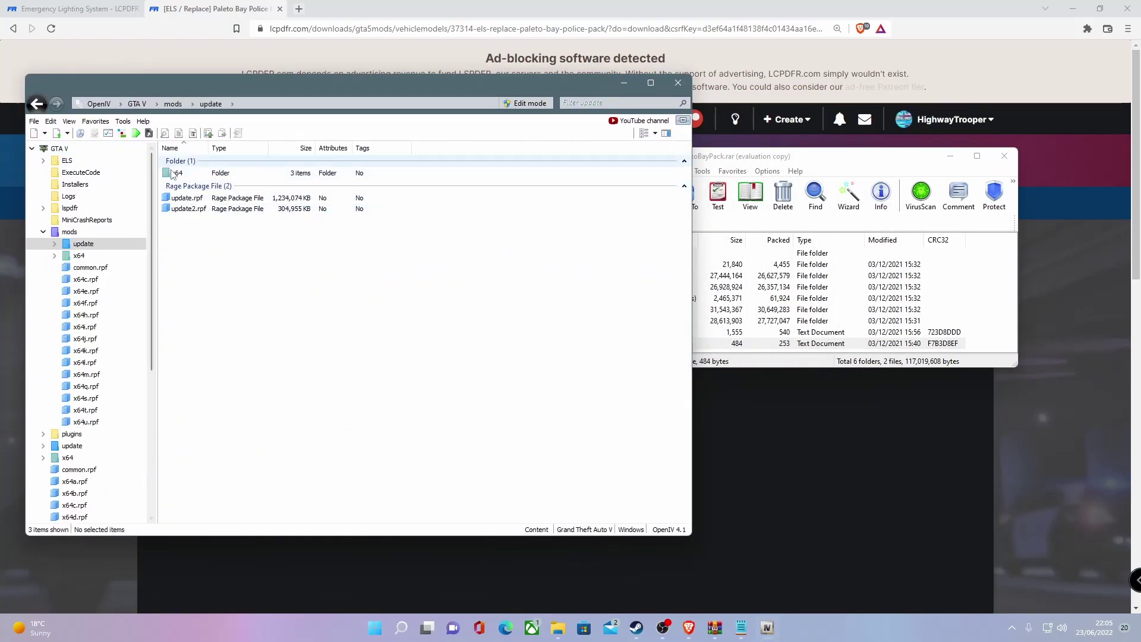
{"action": "double_click", "coordinate": [174, 173]}
{"action": "double_click", "coordinate": [182, 184]}
{"action": "scroll", "coordinate": [243, 210], "scroll_direction": "down", "scroll_amount": 10}
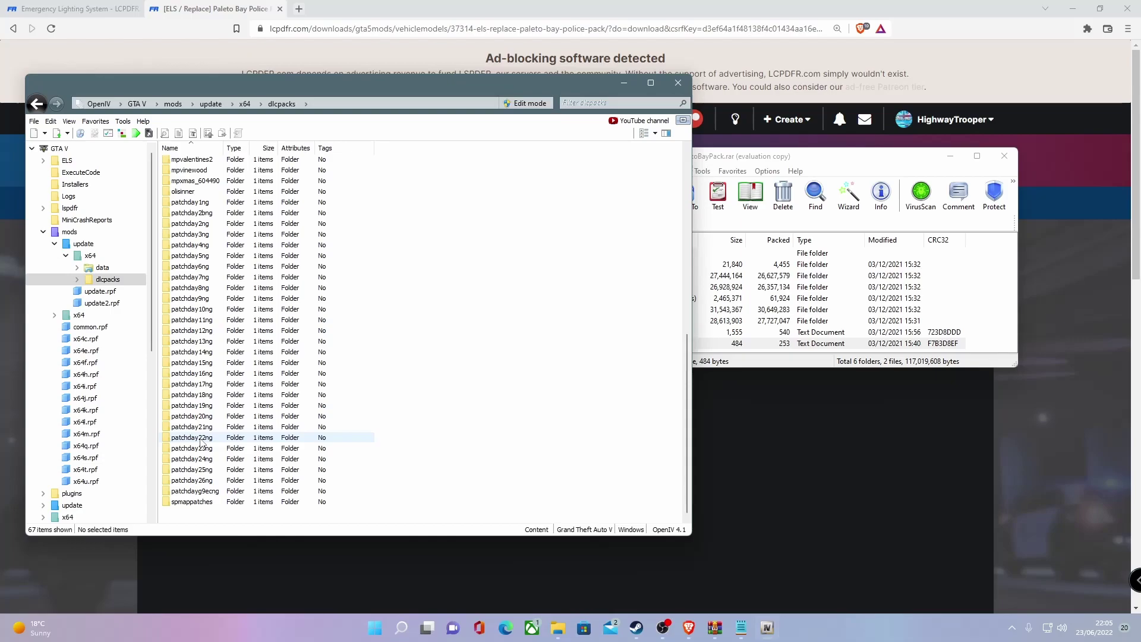
{"action": "left_click_drag", "start_coordinate": [516, 416], "coordinate": [231, 494]}
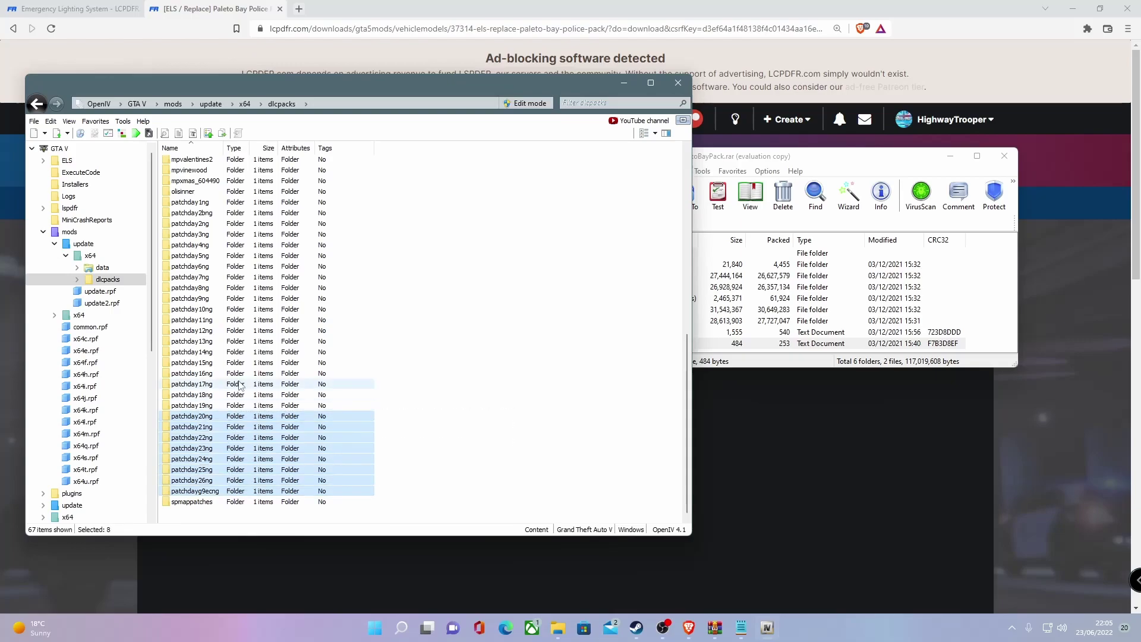
{"action": "double_click", "coordinate": [206, 441]}
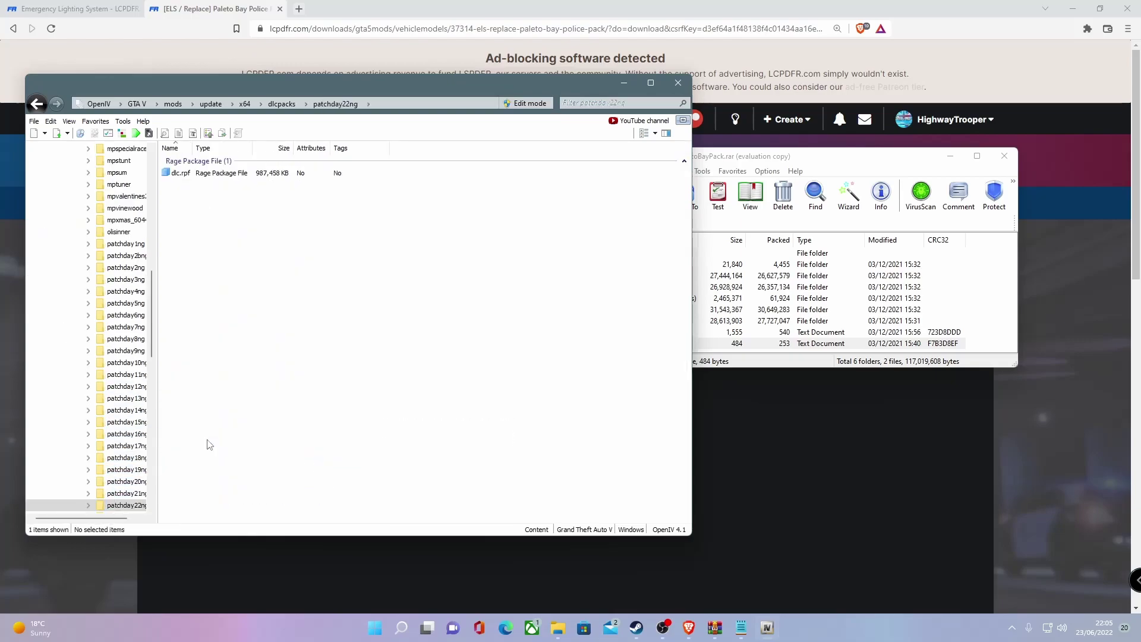
Step: Open dlc.rpf inside patchday22ng and go through x64\levels\gta5 into vehicles.rpf
{"action": "double_click", "coordinate": [197, 173]}
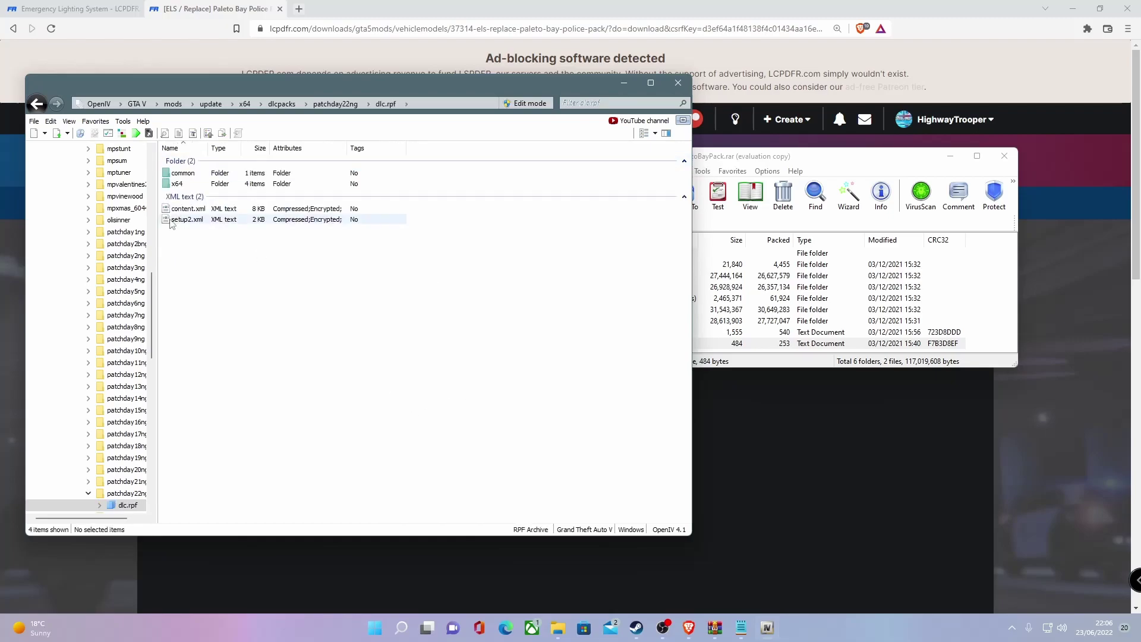
{"action": "double_click", "coordinate": [184, 173]}
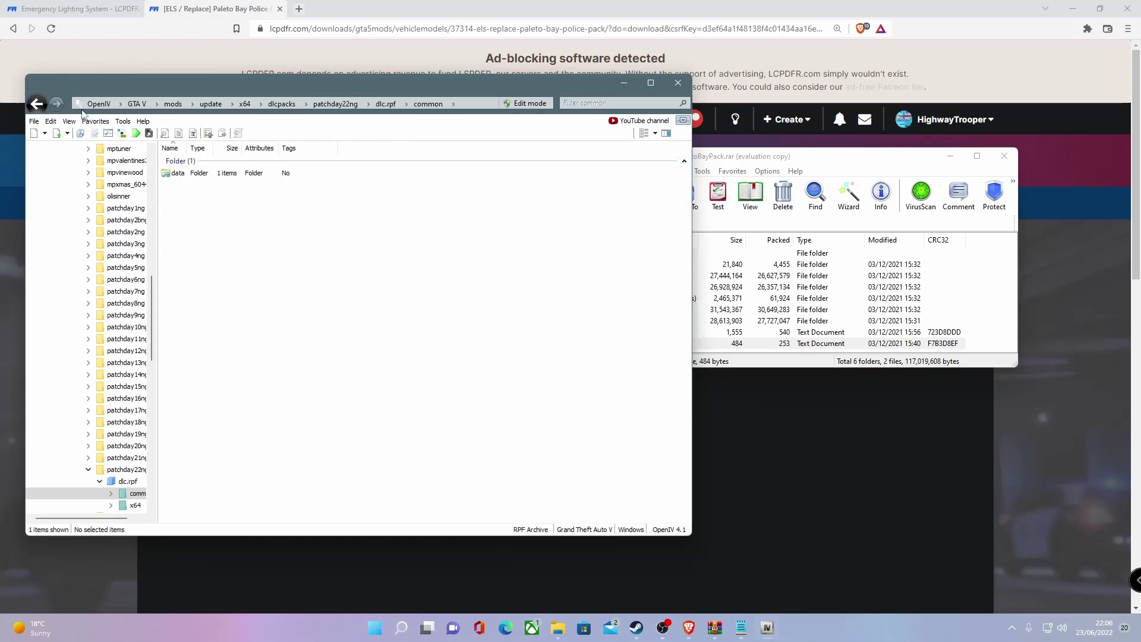
{"action": "left_click", "coordinate": [47, 106]}
{"action": "double_click", "coordinate": [179, 183]}
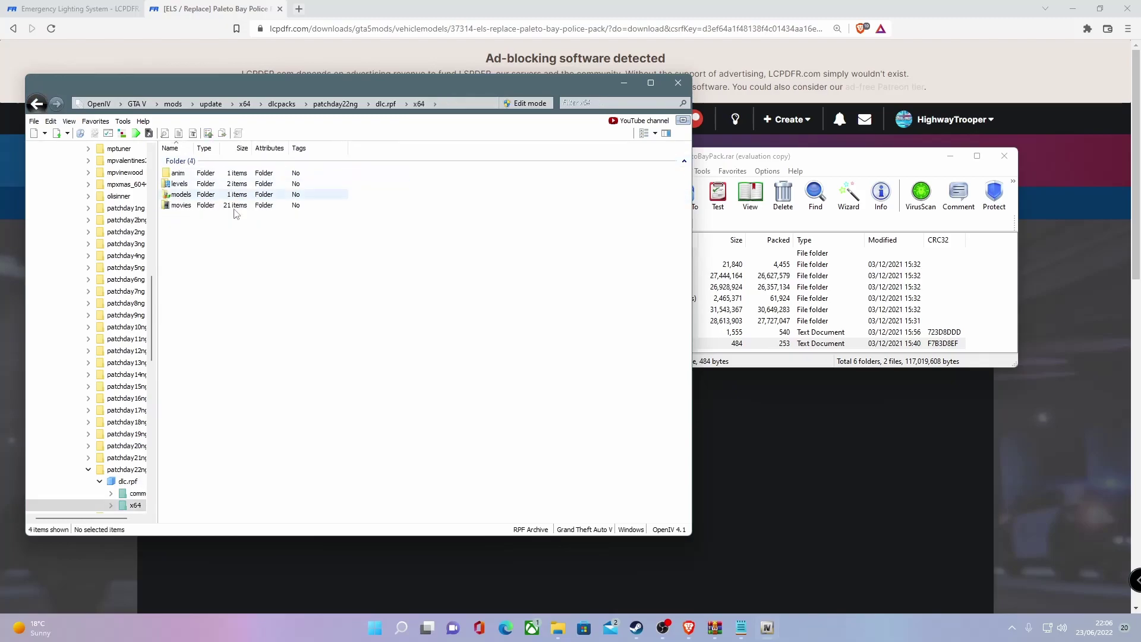
{"action": "double_click", "coordinate": [179, 183]}
{"action": "double_click", "coordinate": [190, 173]}
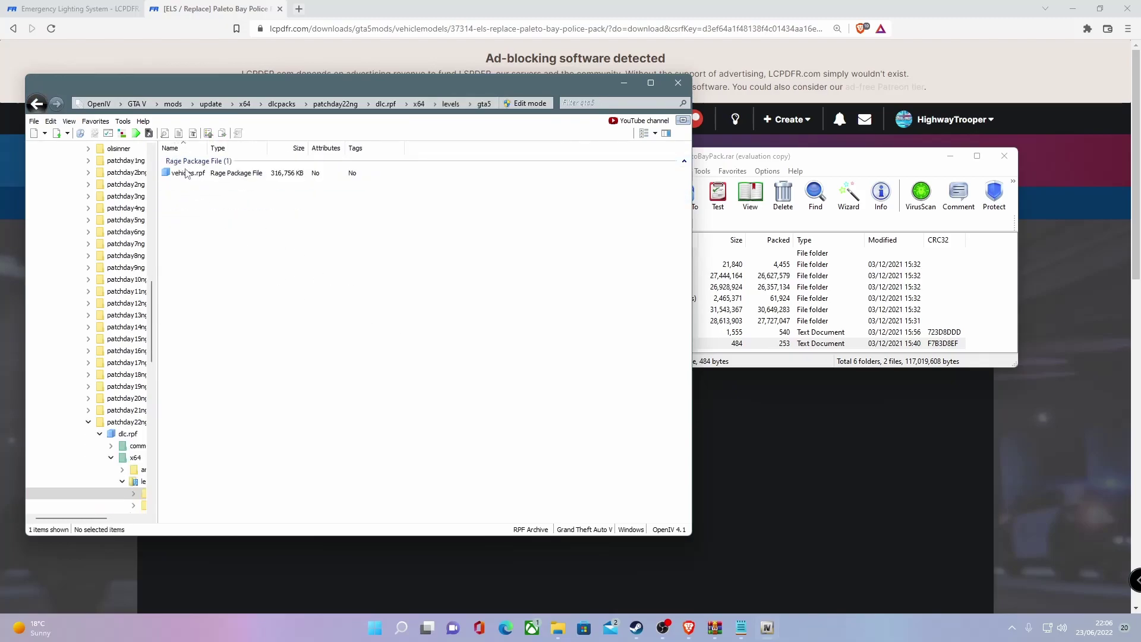
{"action": "double_click", "coordinate": [191, 173]}
Step: Look through the vehicle files in vehicles.rpf and open the Explorer folder in the PaletoBayPack archive
{"action": "scroll", "coordinate": [487, 303], "scroll_direction": "down", "scroll_amount": 10}
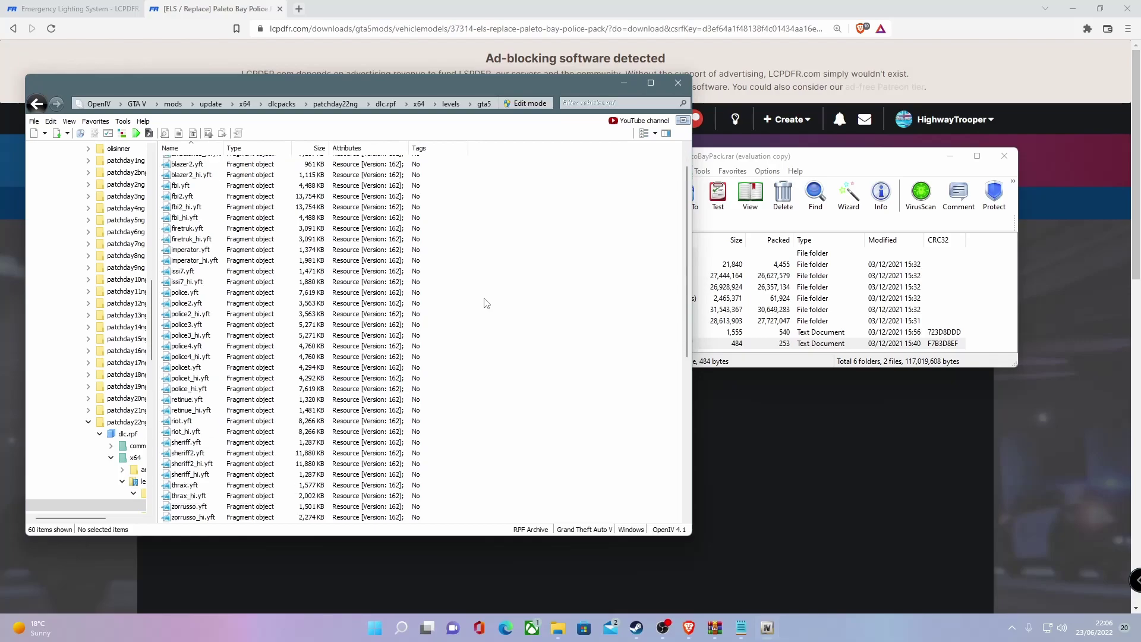
{"action": "scroll", "coordinate": [450, 325], "scroll_direction": "up", "scroll_amount": 6}
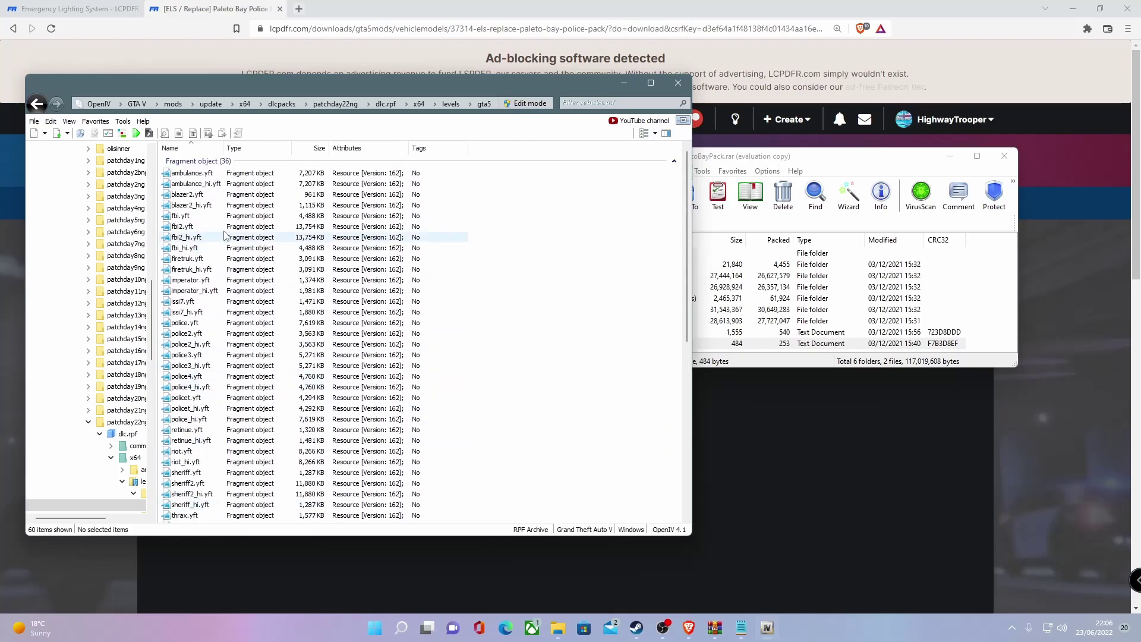
{"action": "left_click_drag", "start_coordinate": [302, 91], "coordinate": [295, 60]}
{"action": "scroll", "coordinate": [458, 218], "scroll_direction": "down", "scroll_amount": 4}
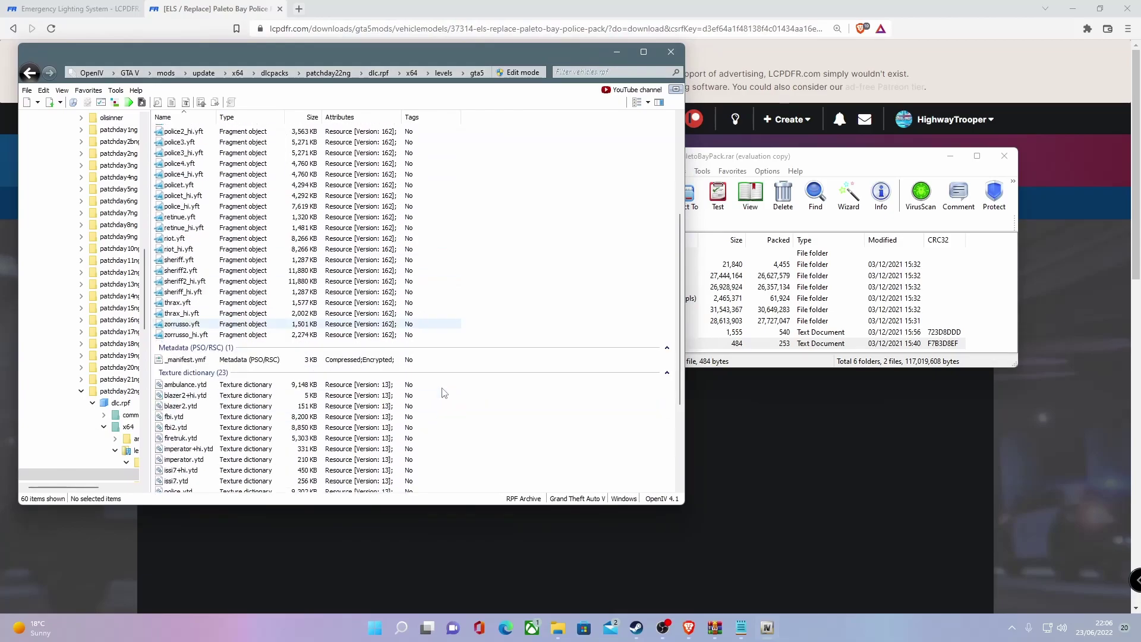
{"action": "scroll", "coordinate": [443, 399], "scroll_direction": "up", "scroll_amount": 4}
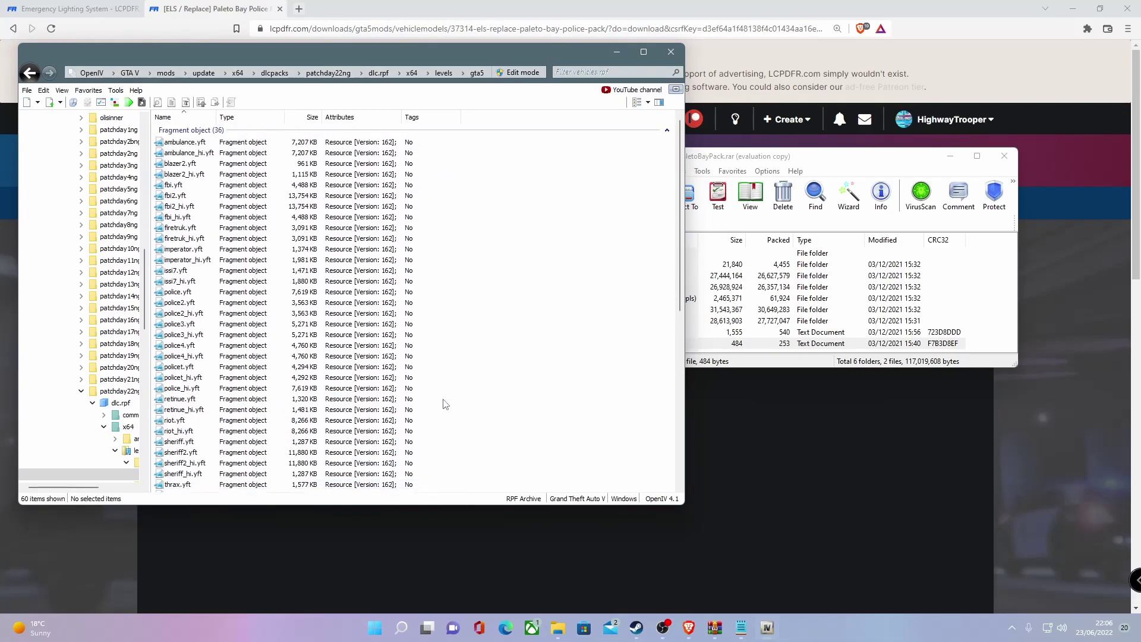
{"action": "left_click", "coordinate": [757, 156]}
{"action": "double_click", "coordinate": [652, 277]}
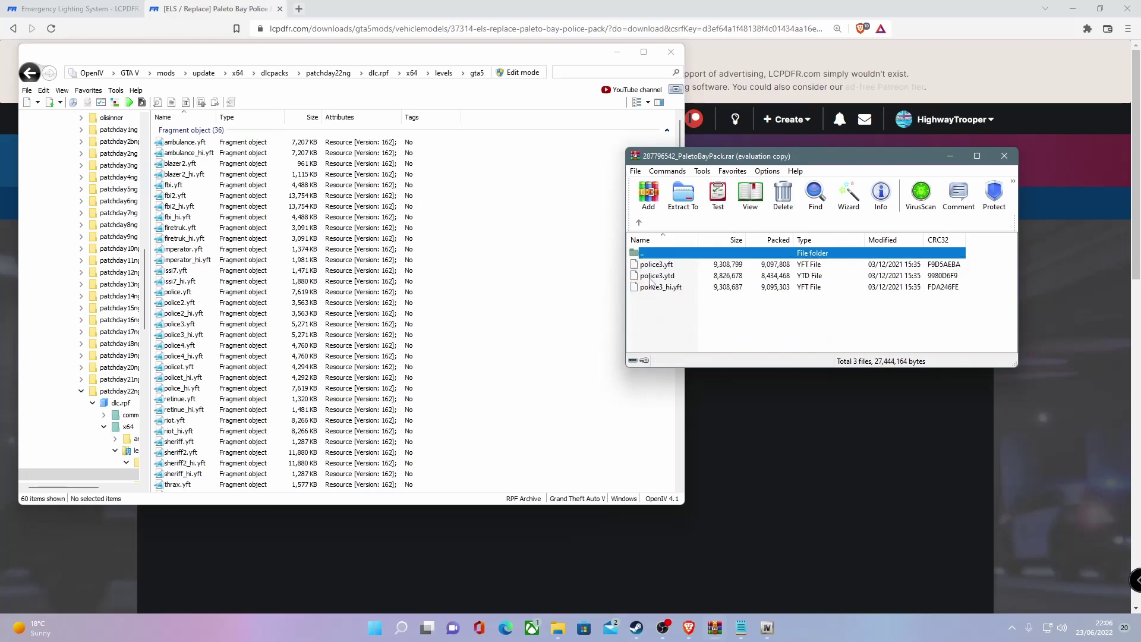
{"action": "left_click_drag", "start_coordinate": [719, 326], "coordinate": [658, 271]}
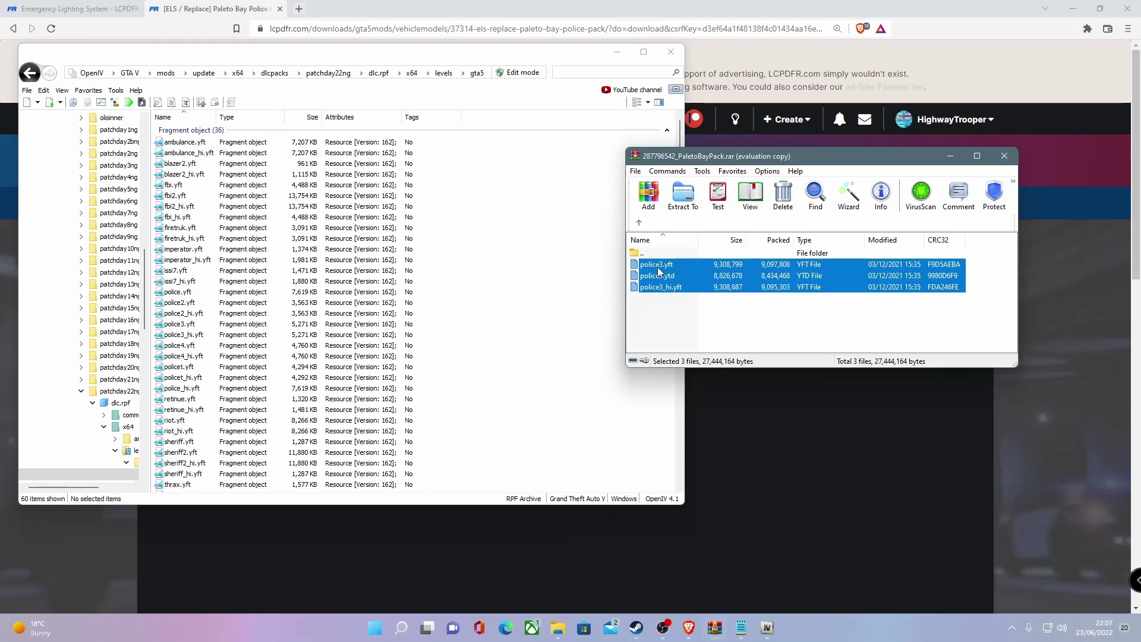
{"action": "left_click", "coordinate": [668, 324]}
{"action": "left_click", "coordinate": [664, 289]}
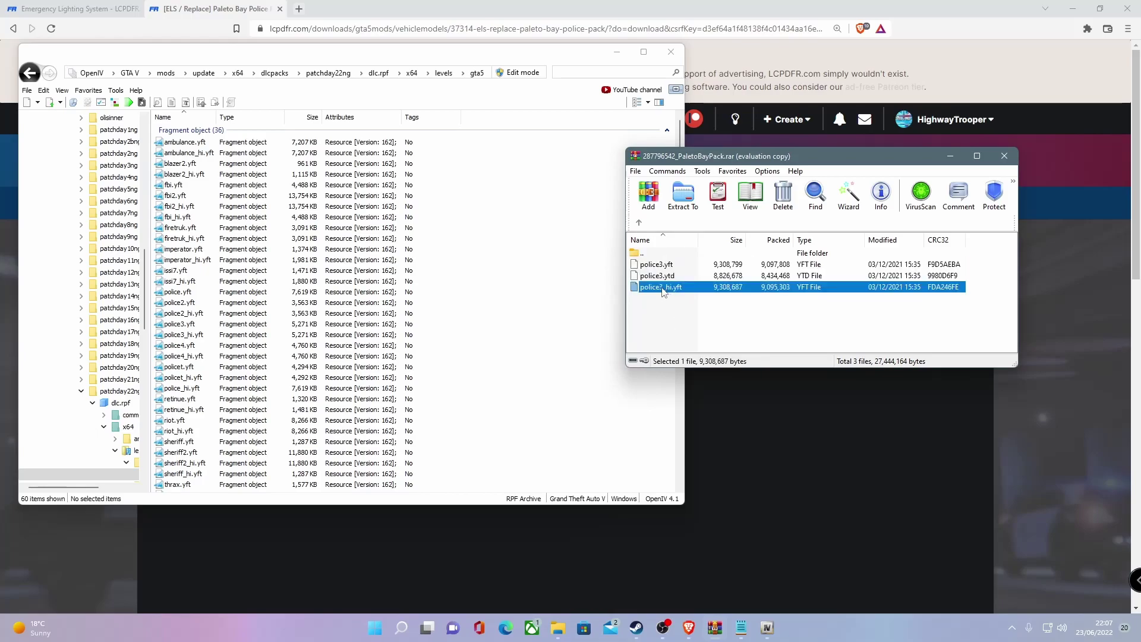
{"action": "left_click", "coordinate": [663, 289]}
{"action": "left_click_drag", "start_coordinate": [664, 288], "coordinate": [638, 290]}
{"action": "left_click", "coordinate": [668, 329]}
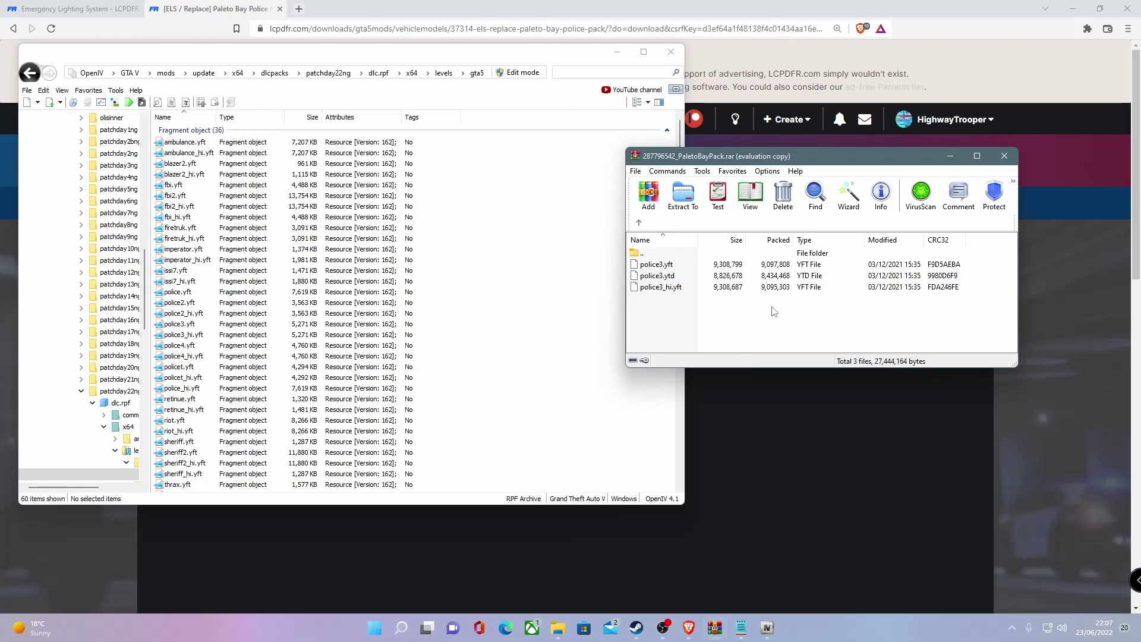
Step: Try to rename police3.yft inside the archive by changing its number, and dismiss the diagnostic message
{"action": "left_click_drag", "start_coordinate": [675, 159], "coordinate": [655, 140]}
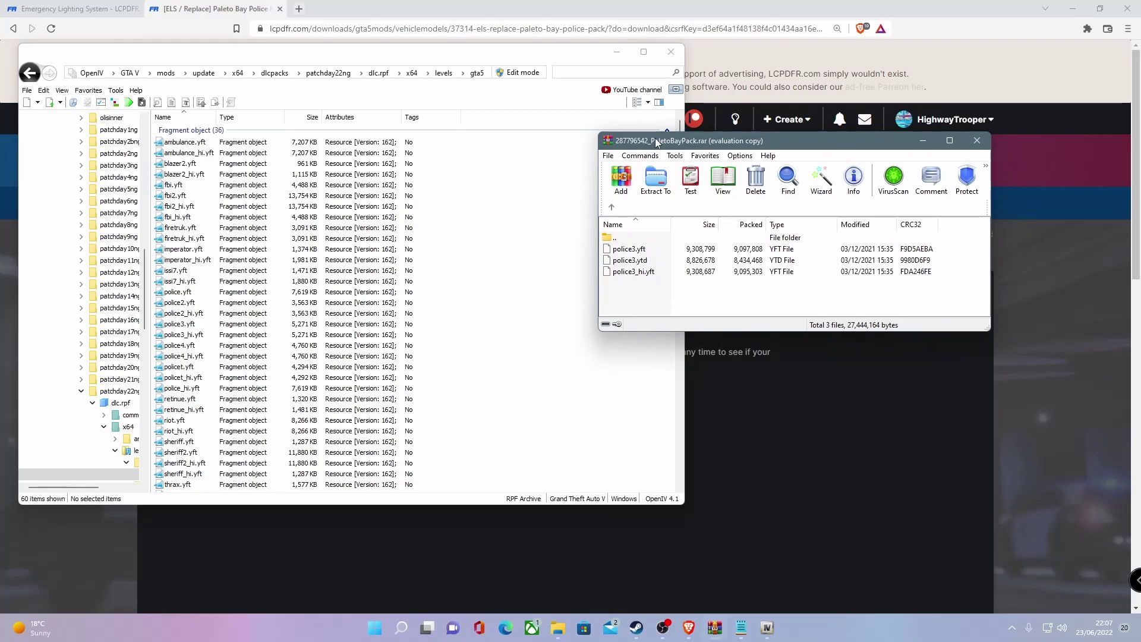
{"action": "left_click", "coordinate": [635, 250]}
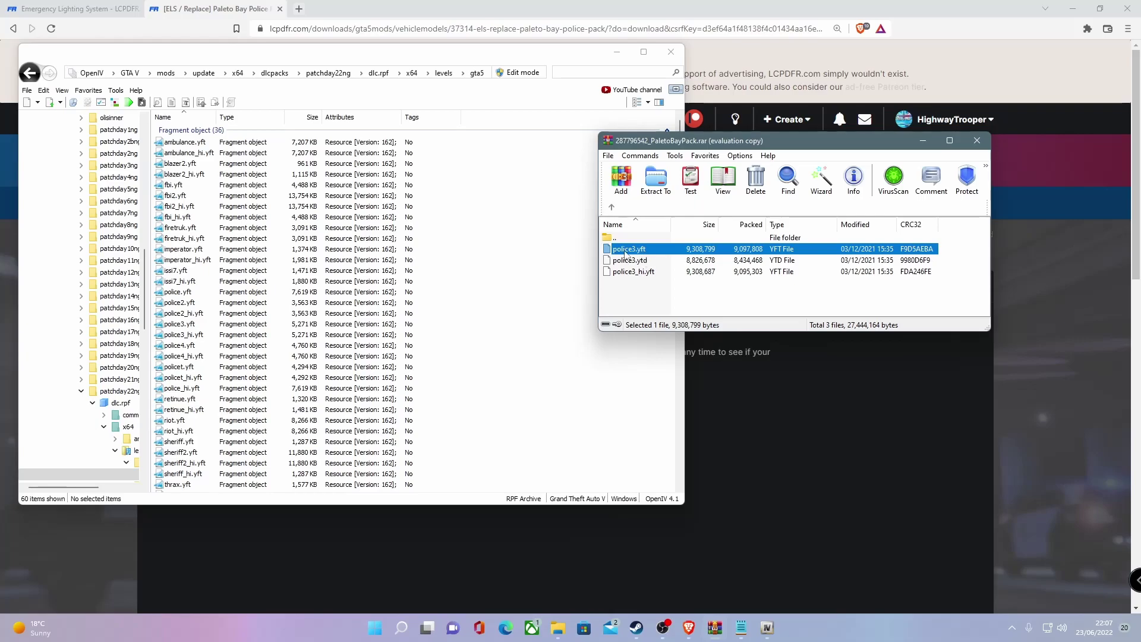
{"action": "left_click", "coordinate": [631, 250]}
{"action": "key", "text": "BackSpace"}
{"action": "type", "text": "2"}
{"action": "key", "text": "BackSpace"}
{"action": "left_click", "coordinate": [649, 304]}
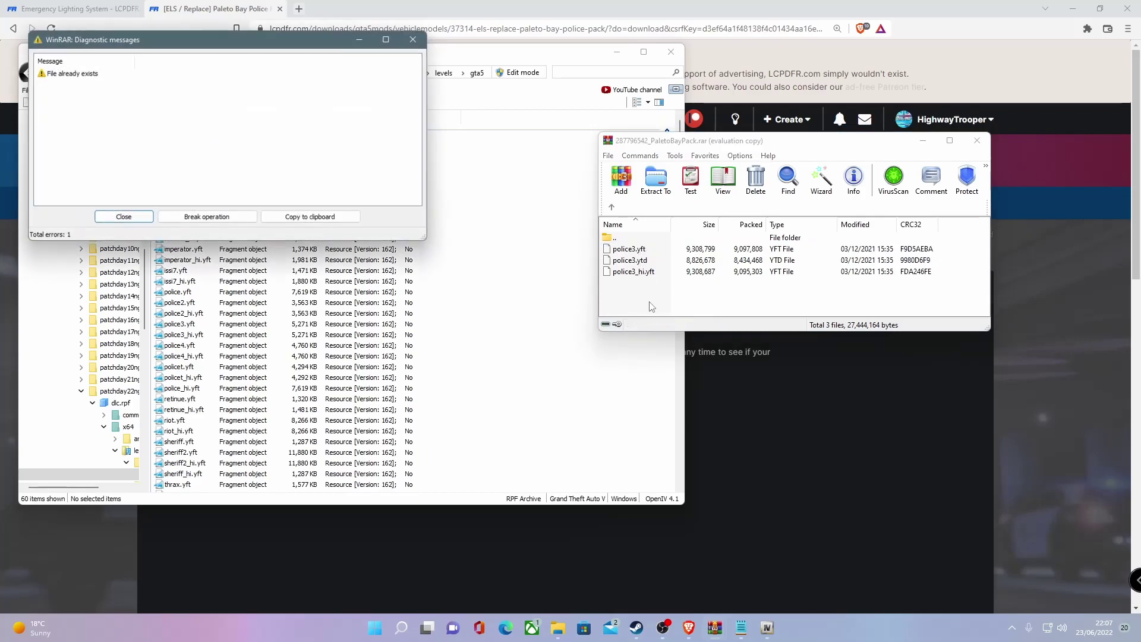
{"action": "left_click", "coordinate": [412, 39]}
Step: Turn on edit mode in OpenIV and copy the three police3 files from the archive's Explorer folder into vehicles.rpf
{"action": "left_click_drag", "start_coordinate": [661, 140], "coordinate": [577, 177]}
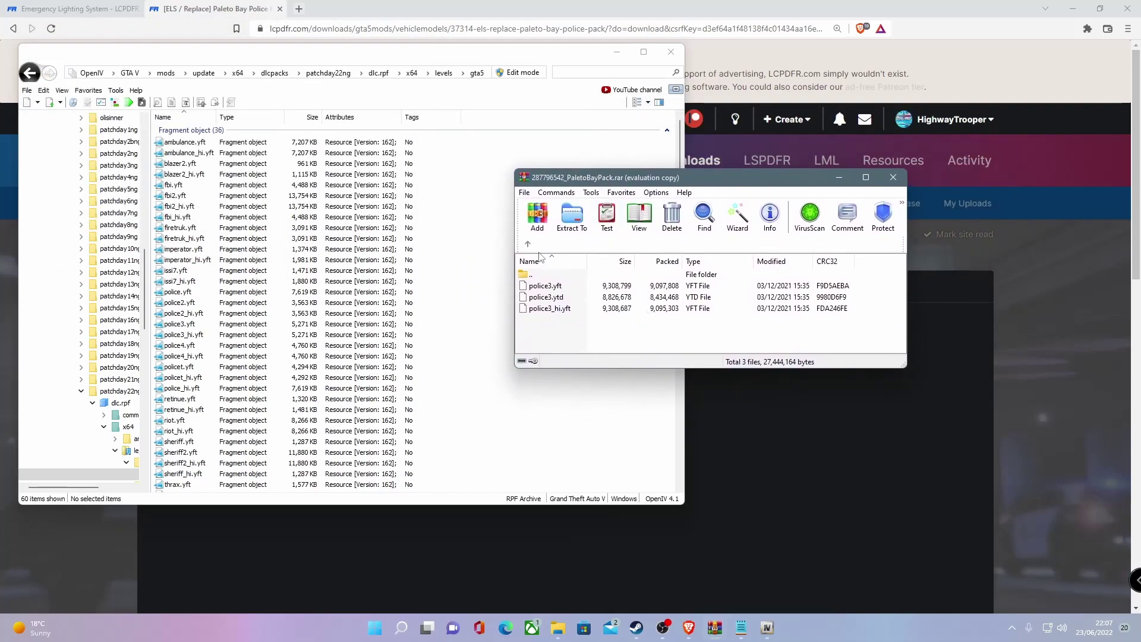
{"action": "left_click_drag", "start_coordinate": [597, 342], "coordinate": [422, 295]}
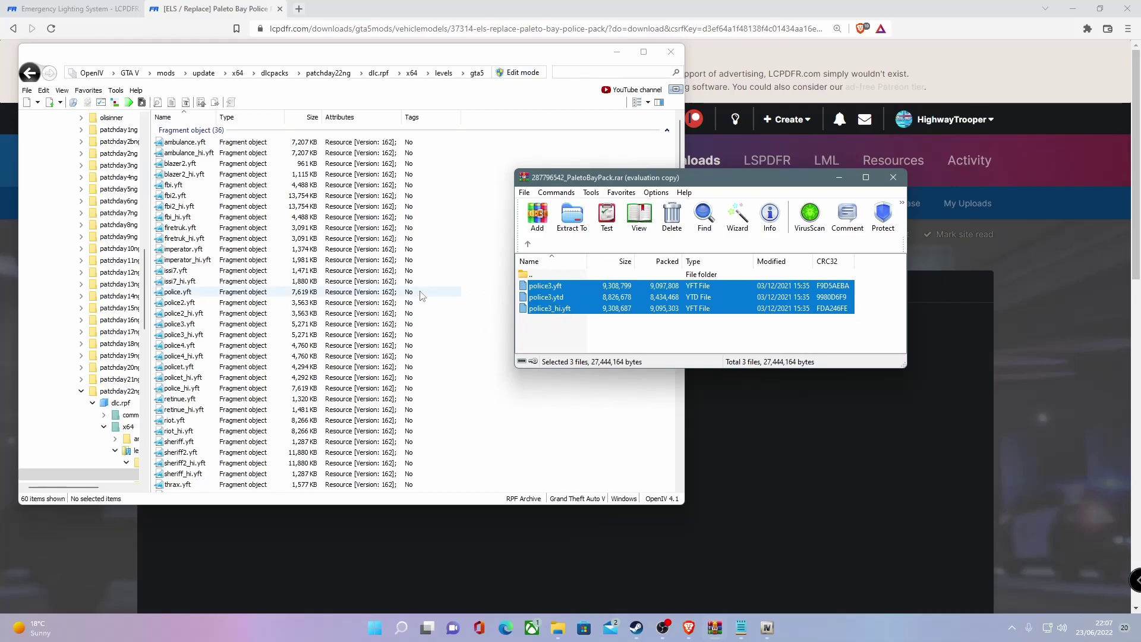
{"action": "left_click", "coordinate": [519, 72]}
{"action": "left_click", "coordinate": [610, 352]}
{"action": "left_click_drag", "start_coordinate": [528, 297], "coordinate": [477, 301]}
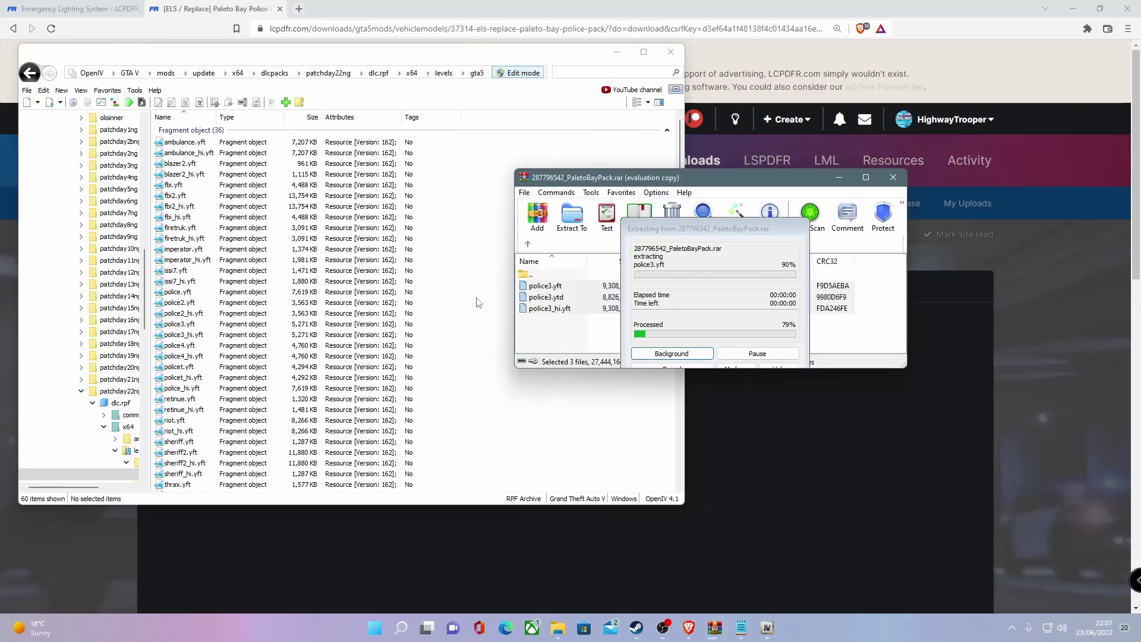
Step: Open the archive's F150 folder and copy its four sheriff2 files into vehicles.rpf
{"action": "left_click", "coordinate": [527, 244]}
{"action": "double_click", "coordinate": [542, 310]}
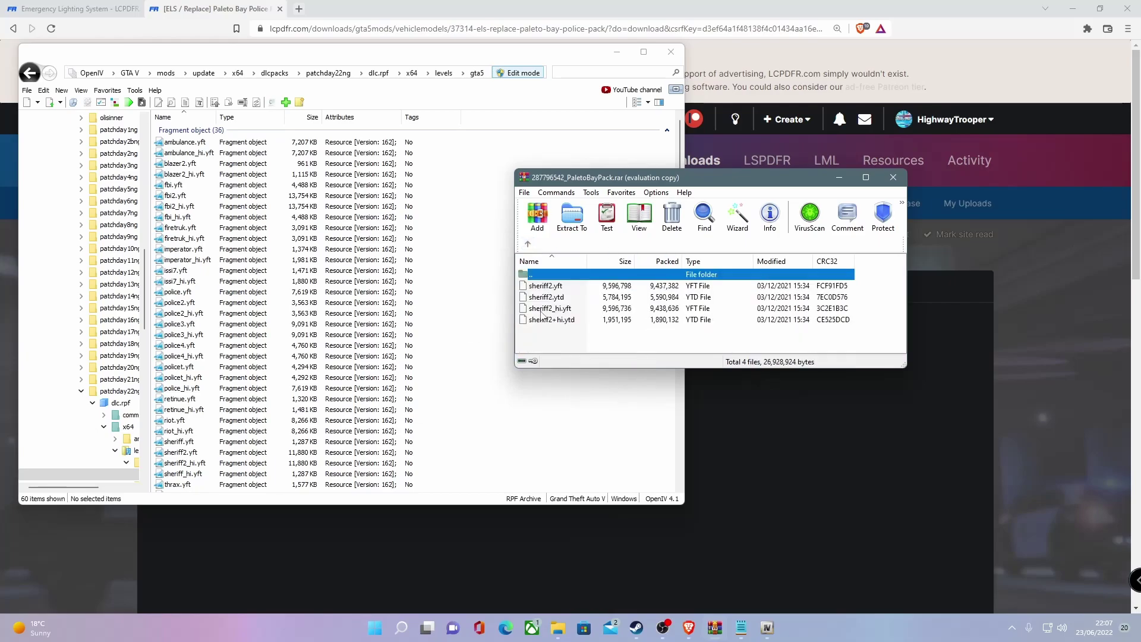
{"action": "left_click_drag", "start_coordinate": [561, 347], "coordinate": [535, 285]}
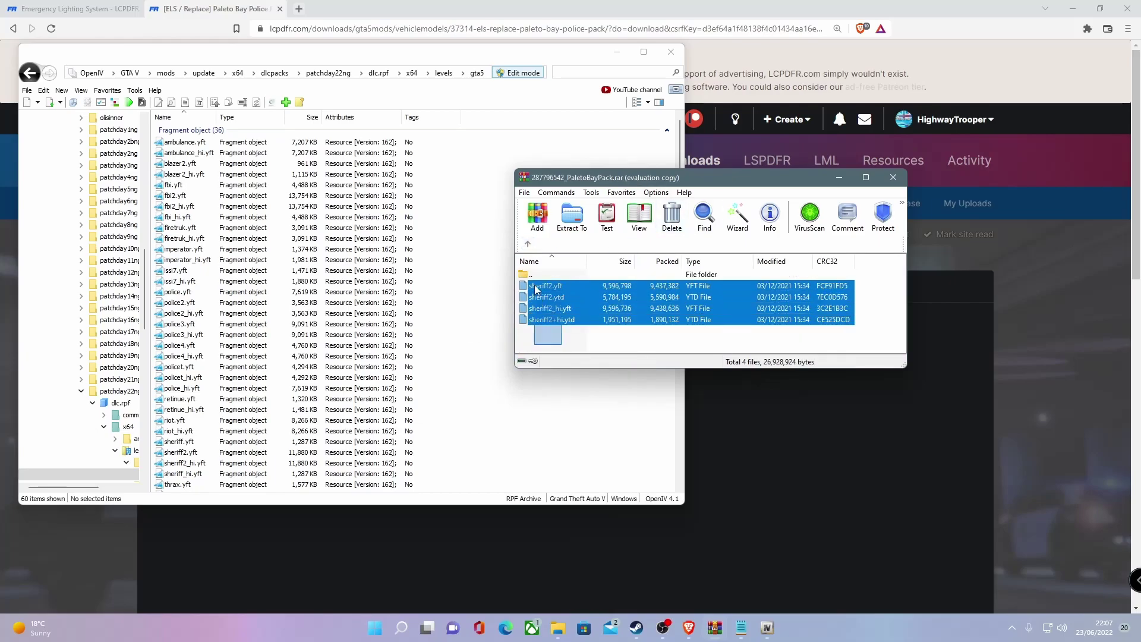
{"action": "left_click_drag", "start_coordinate": [631, 298], "coordinate": [385, 299]}
Step: Open the archive's Tahoe folder and copy all its vehicle files into vehicles.rpf
{"action": "left_click", "coordinate": [527, 243]}
{"action": "scroll", "coordinate": [591, 309], "scroll_direction": "down", "scroll_amount": 1}
{"action": "left_click", "coordinate": [537, 309]}
{"action": "double_click", "coordinate": [538, 309]}
{"action": "left_click_drag", "start_coordinate": [567, 330], "coordinate": [437, 306]}
Step: Open the archive's Taurus folder and copy its four sheriff files into vehicles.rpf
{"action": "left_click", "coordinate": [527, 243]}
{"action": "scroll", "coordinate": [539, 331], "scroll_direction": "down", "scroll_amount": 1}
{"action": "double_click", "coordinate": [539, 320]}
{"action": "left_click_drag", "start_coordinate": [569, 345], "coordinate": [371, 303]}
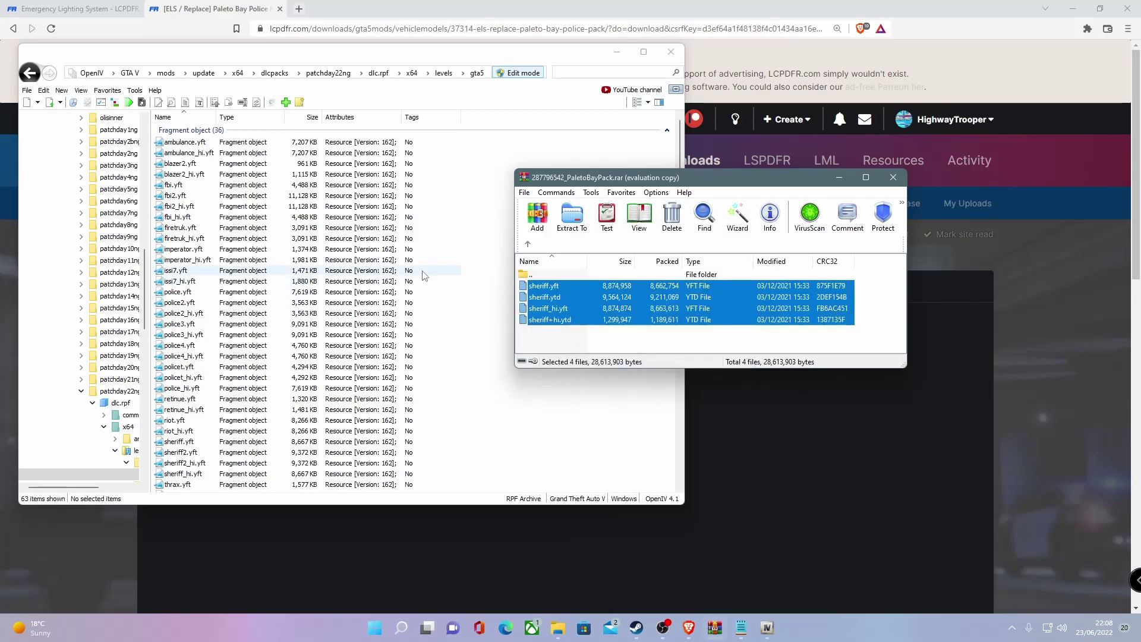
{"action": "left_click", "coordinate": [543, 344]}
Step: Return to the archive's root and open the Meta's (Install pls) folder
{"action": "left_click", "coordinate": [527, 244]}
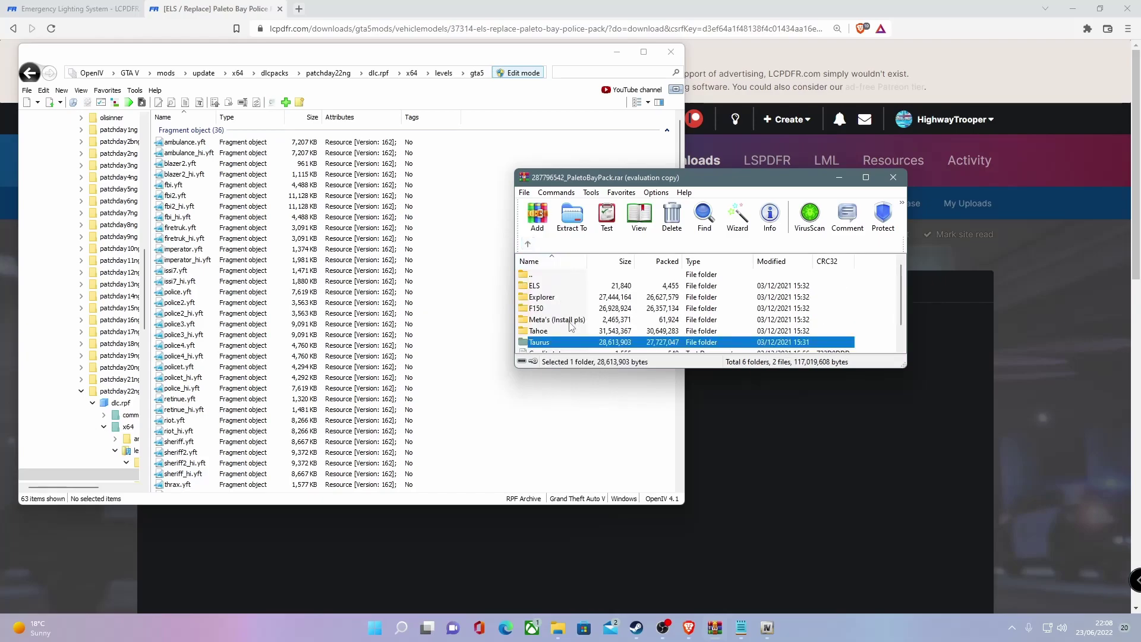
{"action": "left_click_drag", "start_coordinate": [578, 183], "coordinate": [605, 133]}
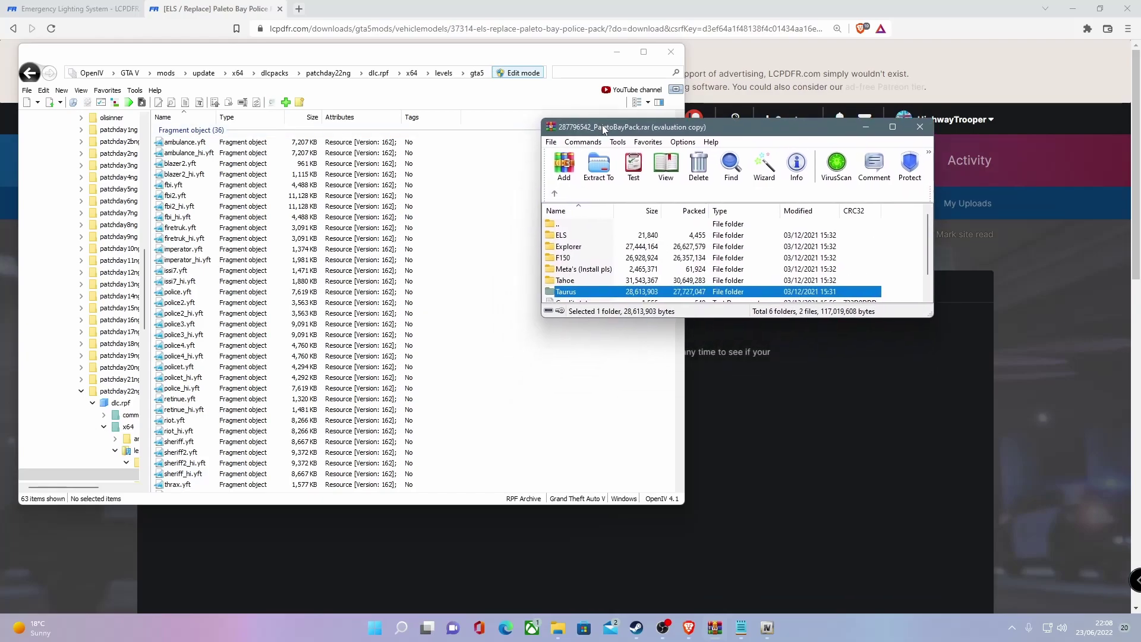
{"action": "double_click", "coordinate": [595, 271]}
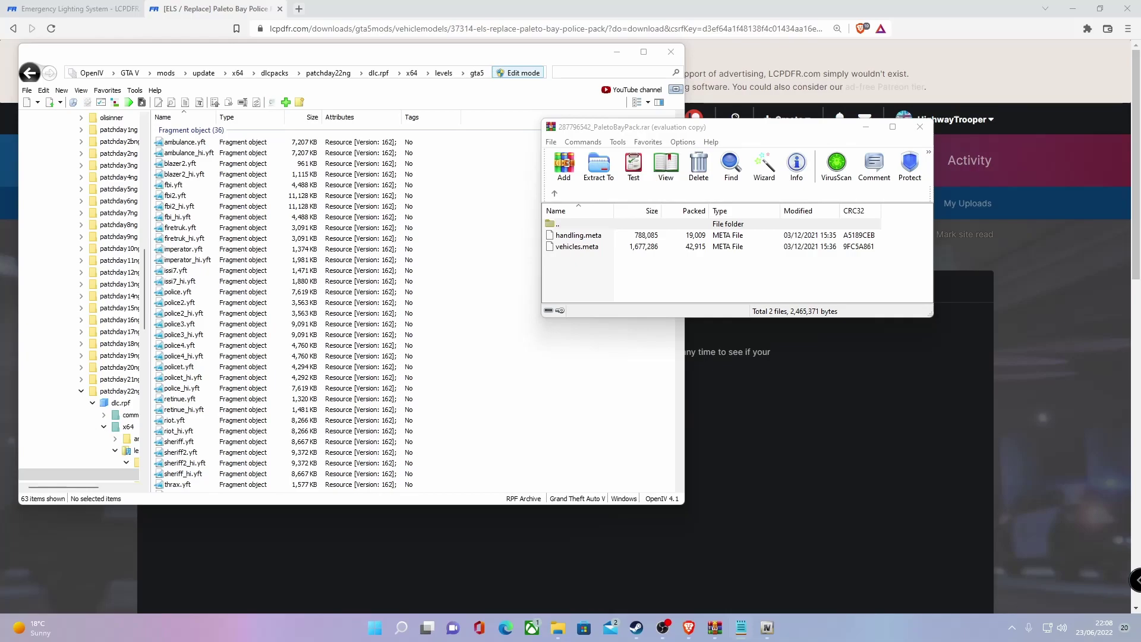
Step: Browse to mods\update\update.rpf\common\data in OpenIV and replace handling.meta there with the archive's copy
{"action": "scroll", "coordinate": [41, 227], "scroll_direction": "up", "scroll_amount": 1}
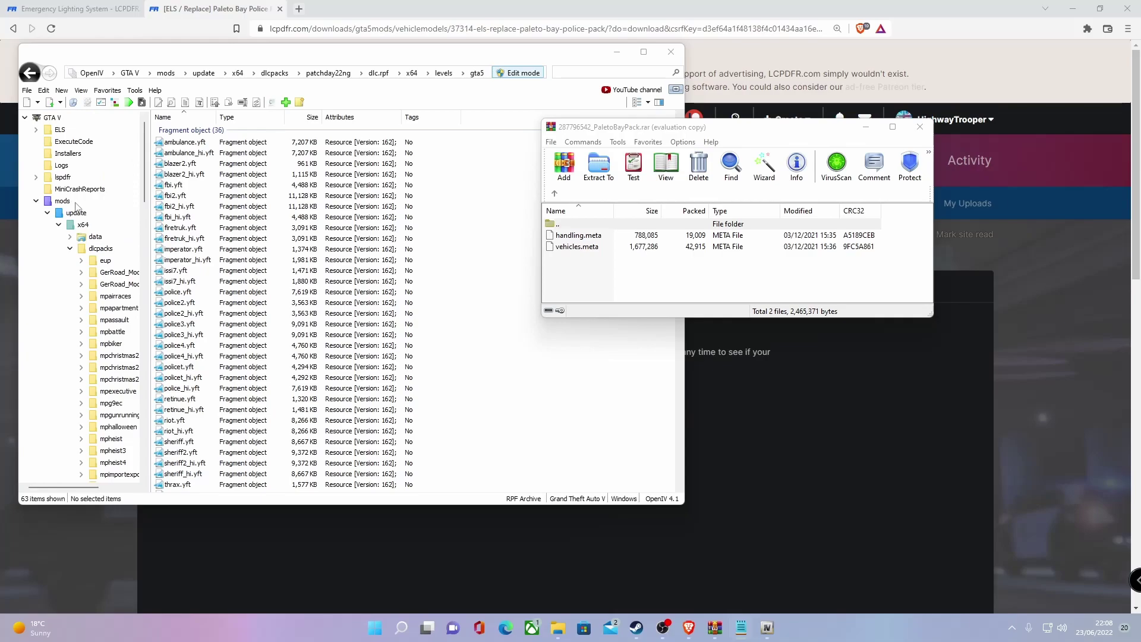
{"action": "left_click", "coordinate": [76, 205]}
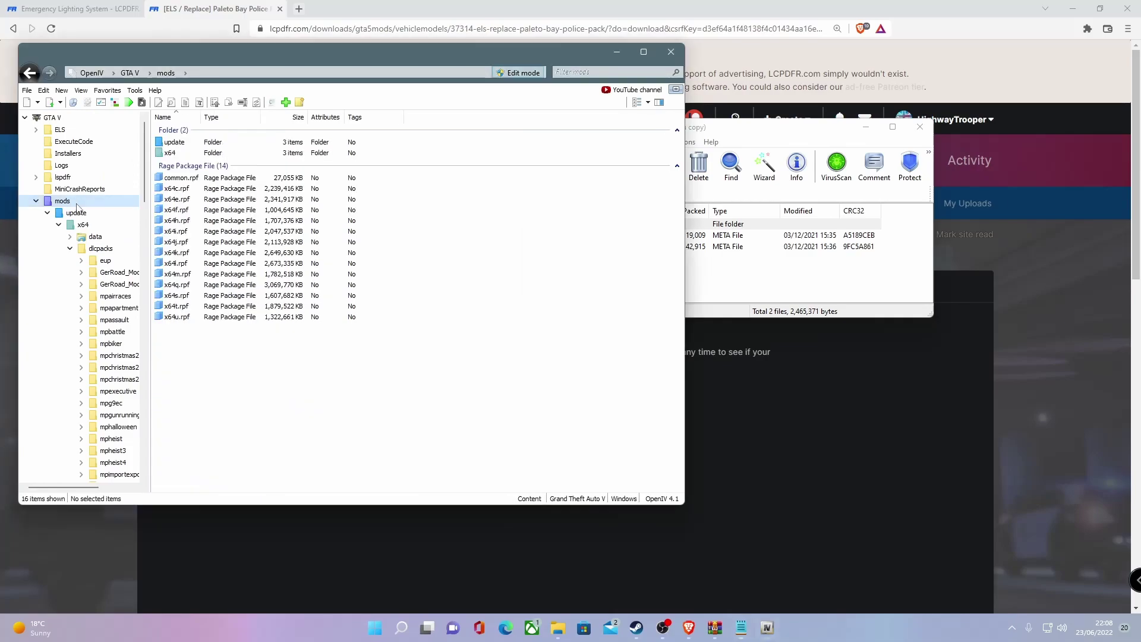
{"action": "double_click", "coordinate": [259, 145]}
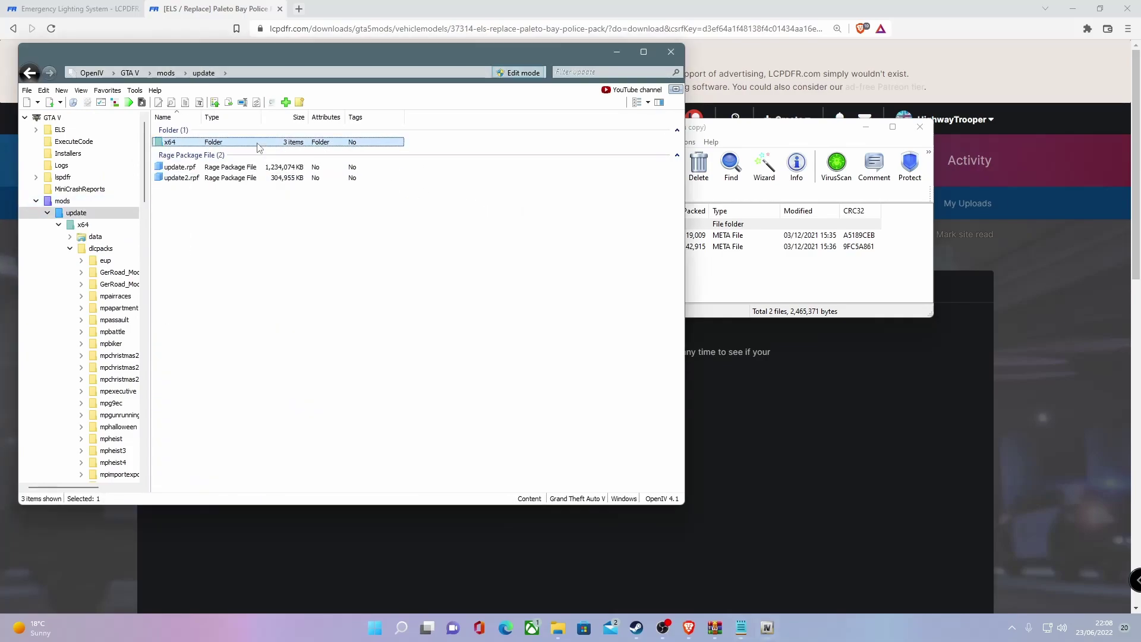
{"action": "double_click", "coordinate": [210, 168]}
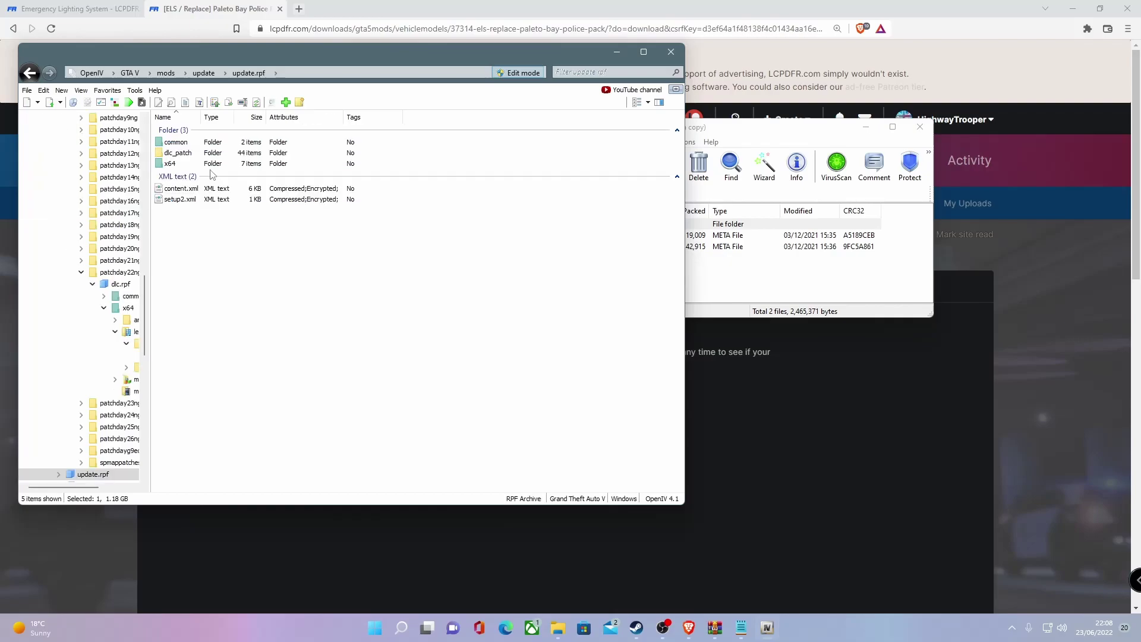
{"action": "double_click", "coordinate": [176, 142]}
{"action": "left_click", "coordinate": [181, 143]}
{"action": "double_click", "coordinate": [182, 144]}
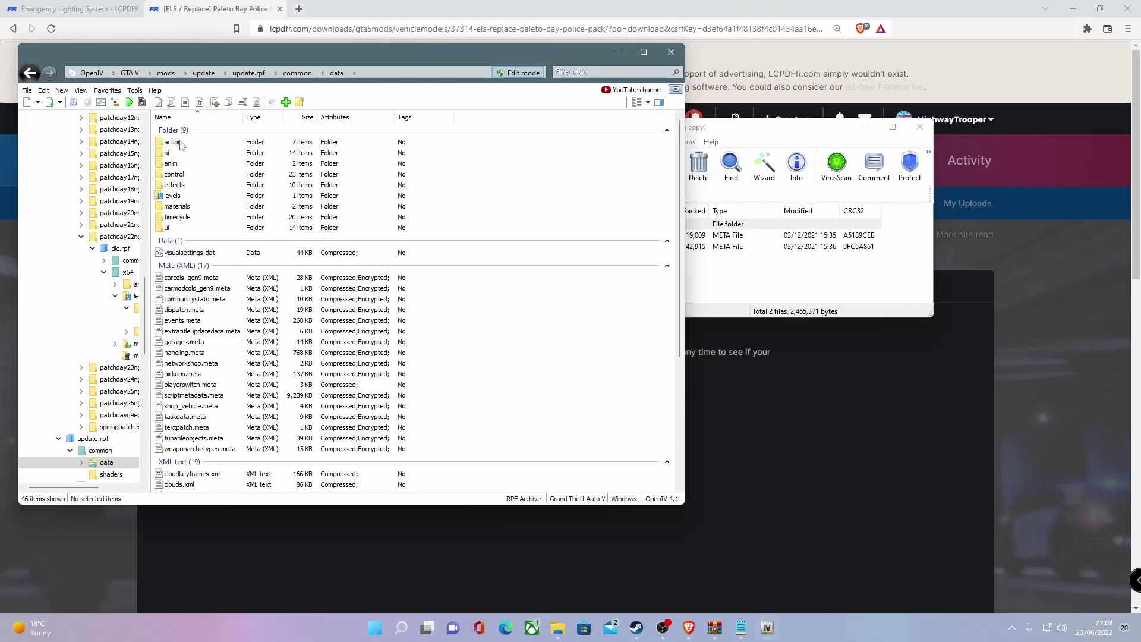
{"action": "left_click", "coordinate": [785, 268]}
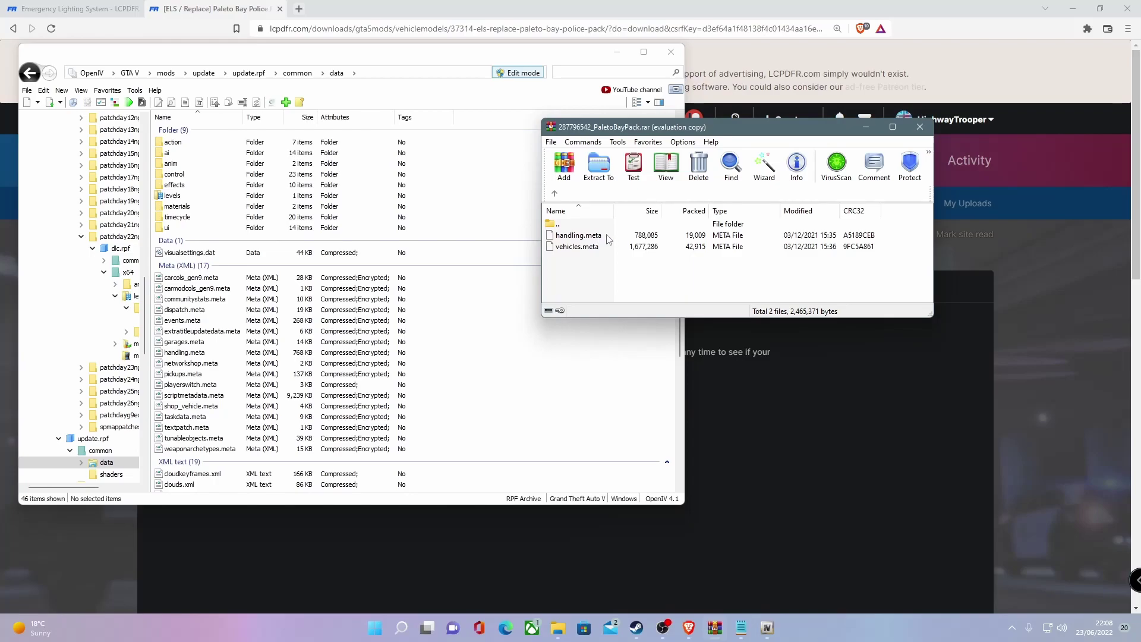
{"action": "left_click_drag", "start_coordinate": [630, 239], "coordinate": [489, 326]}
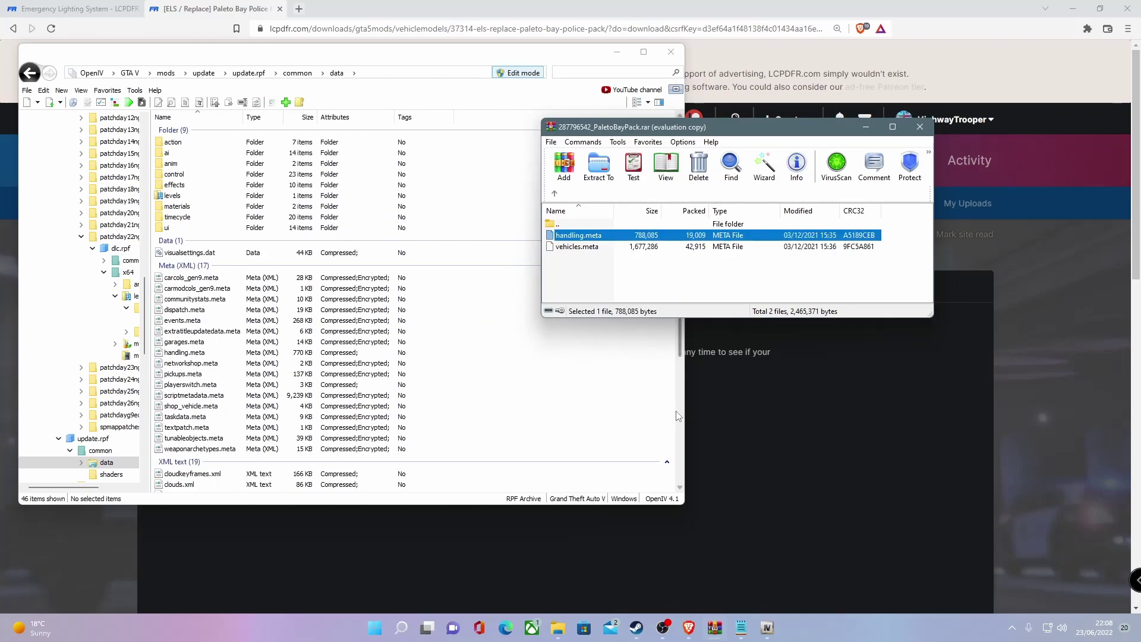
{"action": "left_click", "coordinate": [659, 271]}
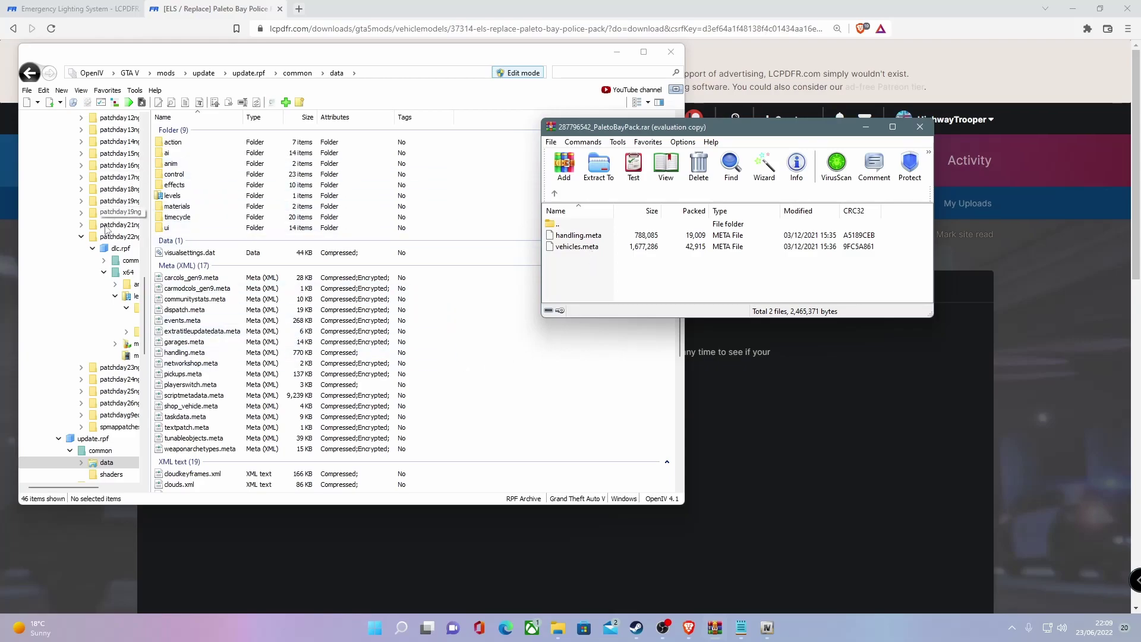
Step: Browse to mods\update\update.rpf\common\data\levels\gta5 and replace vehicles.meta there with the archive's copy
{"action": "scroll", "coordinate": [102, 252], "scroll_direction": "up", "scroll_amount": 12}
{"action": "scroll", "coordinate": [102, 252], "scroll_direction": "up", "scroll_amount": 7}
{"action": "left_click", "coordinate": [62, 201]}
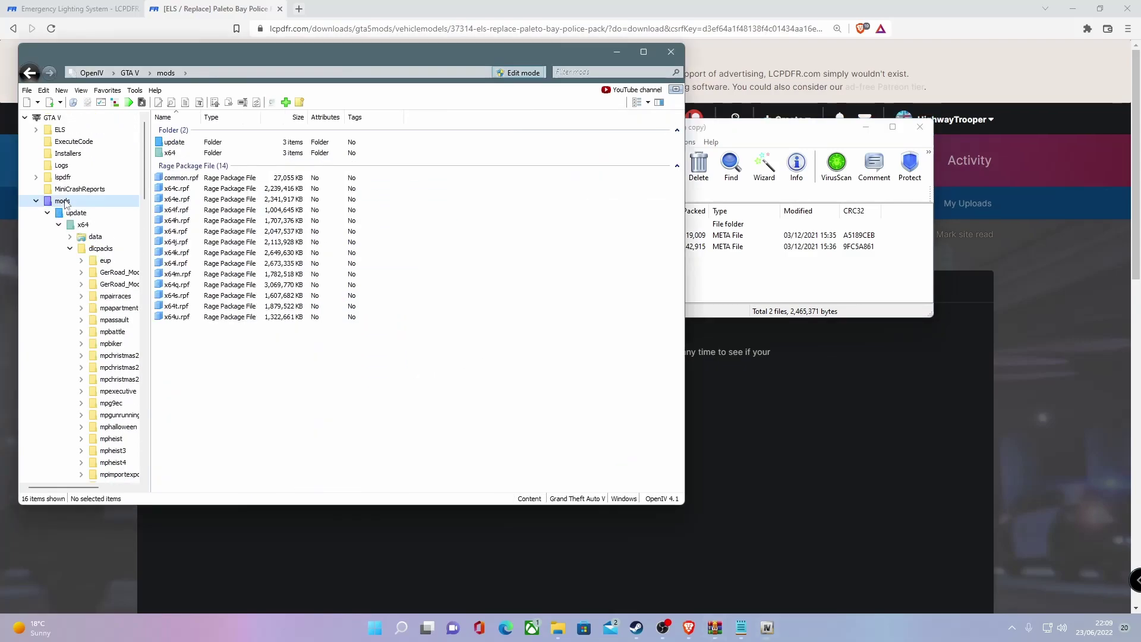
{"action": "double_click", "coordinate": [173, 142]}
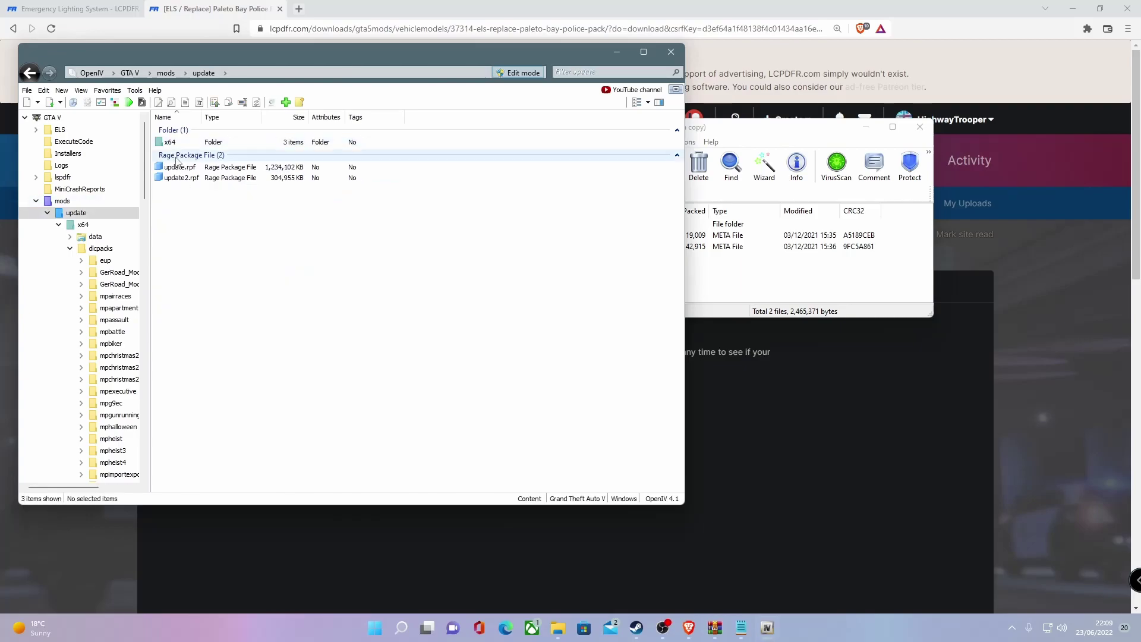
{"action": "double_click", "coordinate": [178, 167]}
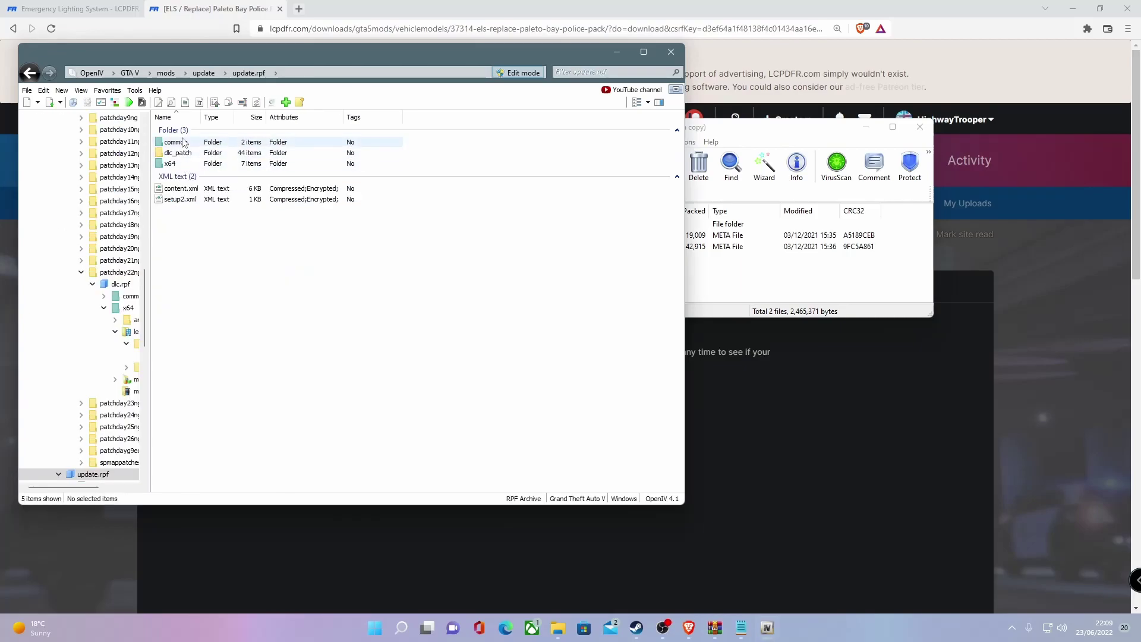
{"action": "left_click", "coordinate": [185, 143]}
{"action": "double_click", "coordinate": [184, 143]}
{"action": "double_click", "coordinate": [180, 143]}
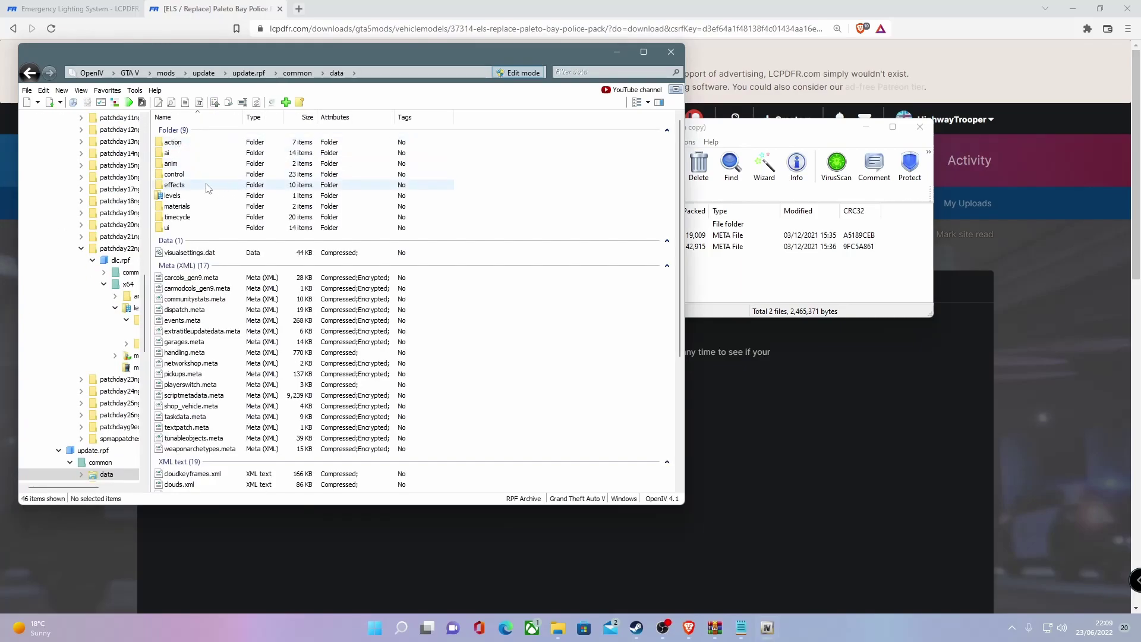
{"action": "double_click", "coordinate": [186, 197]}
{"action": "double_click", "coordinate": [174, 143]}
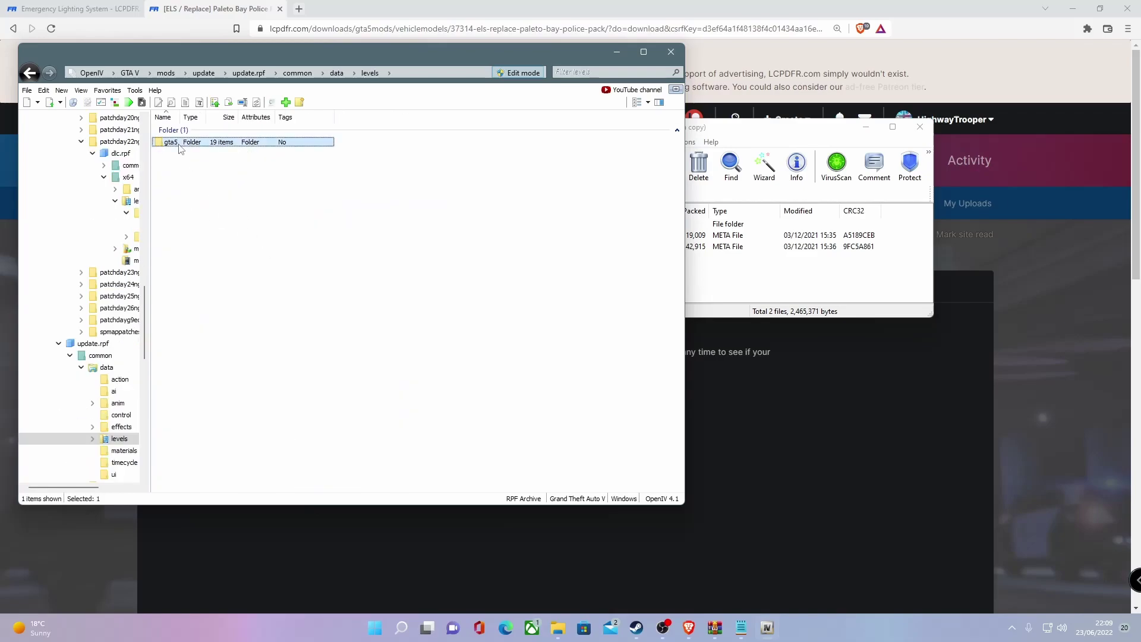
{"action": "left_click", "coordinate": [700, 279]}
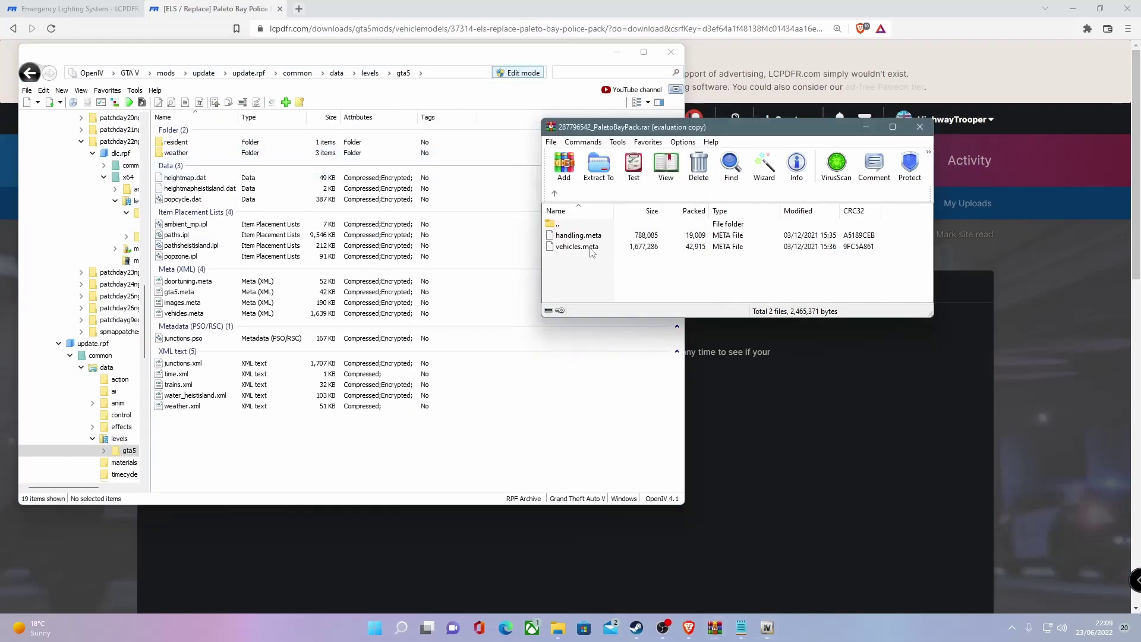
{"action": "left_click_drag", "start_coordinate": [591, 252], "coordinate": [255, 428]}
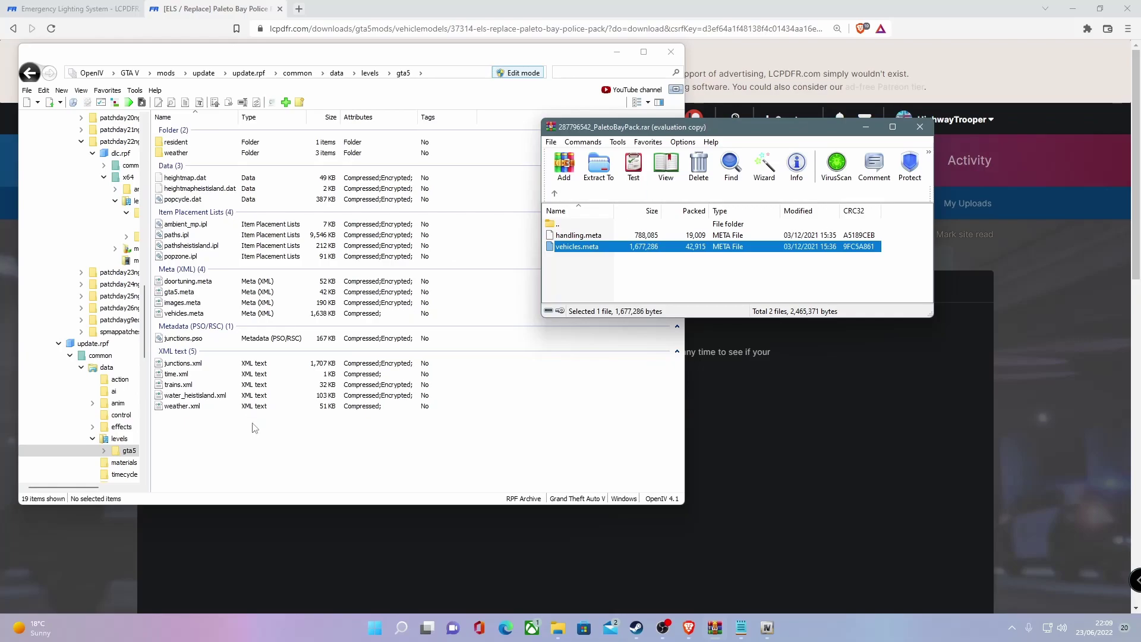
Step: Move the PaletoBayPack.rar archive window clear of OpenIV and close the archive
{"action": "left_click_drag", "start_coordinate": [611, 133], "coordinate": [802, 164]}
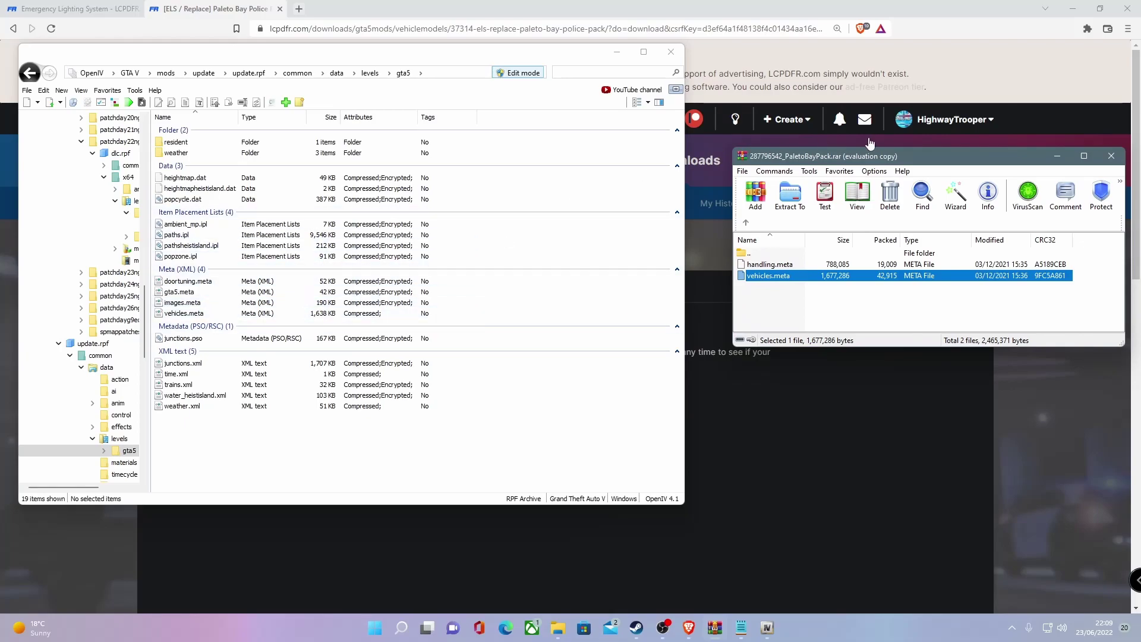
{"action": "left_click_drag", "start_coordinate": [847, 156], "coordinate": [445, 228]}
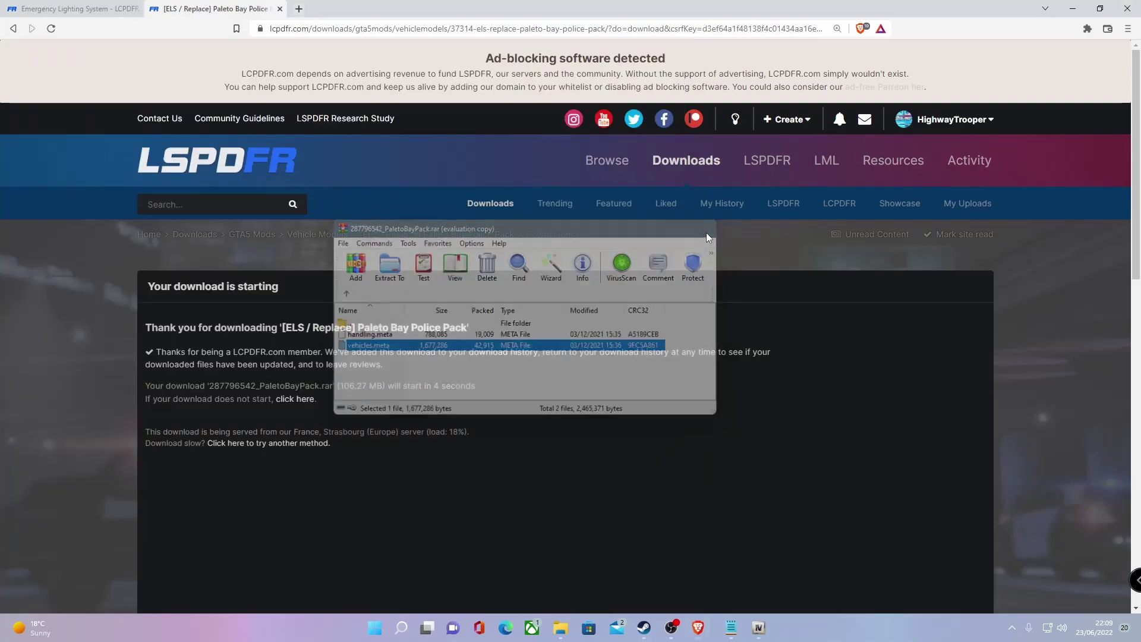
{"action": "left_click", "coordinate": [706, 231]}
Step: Go back to the Emergency Lighting System 1.05 file page and review its anti-virus message, description, notes and basic installation instructions
{"action": "left_click", "coordinate": [33, 6]}
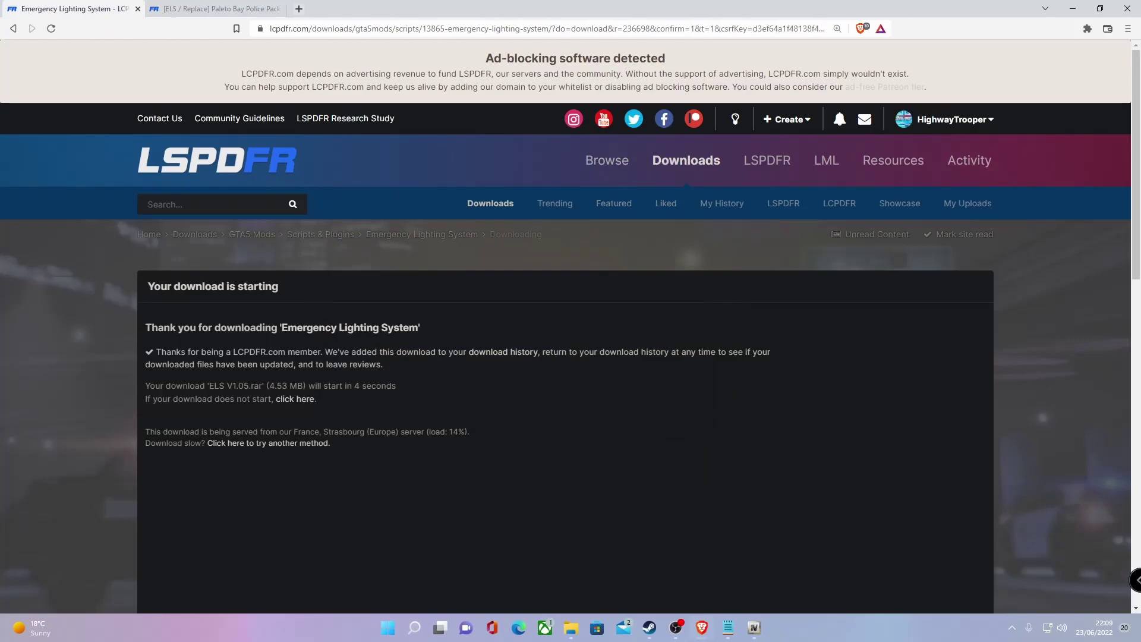
{"action": "left_click", "coordinate": [14, 27]}
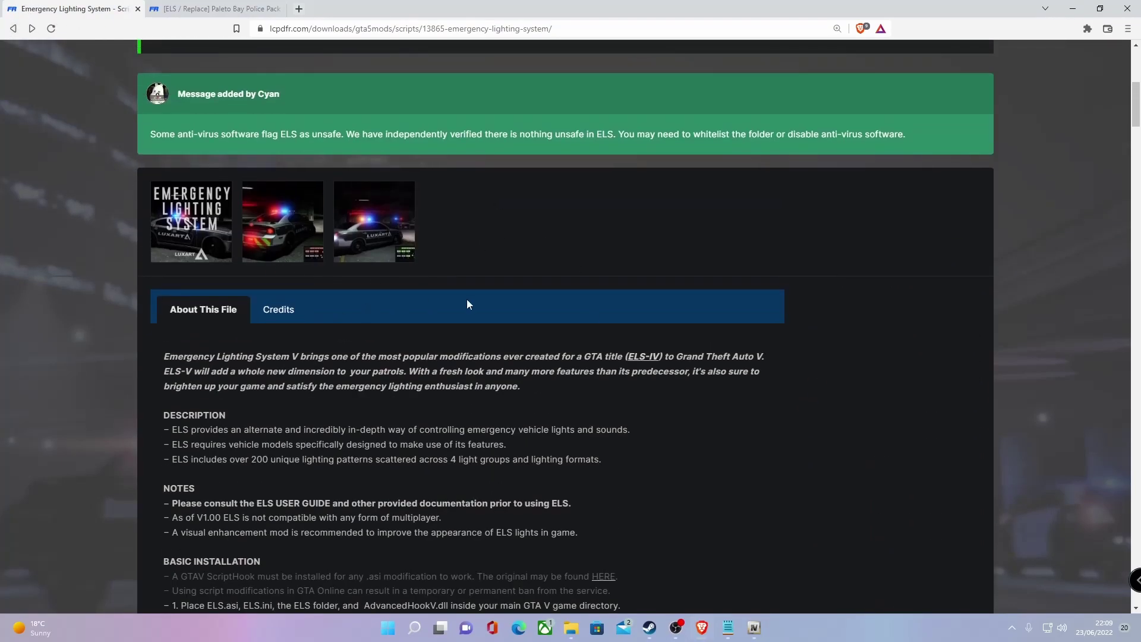
{"action": "scroll", "coordinate": [570, 347], "scroll_direction": "down", "scroll_amount": 3}
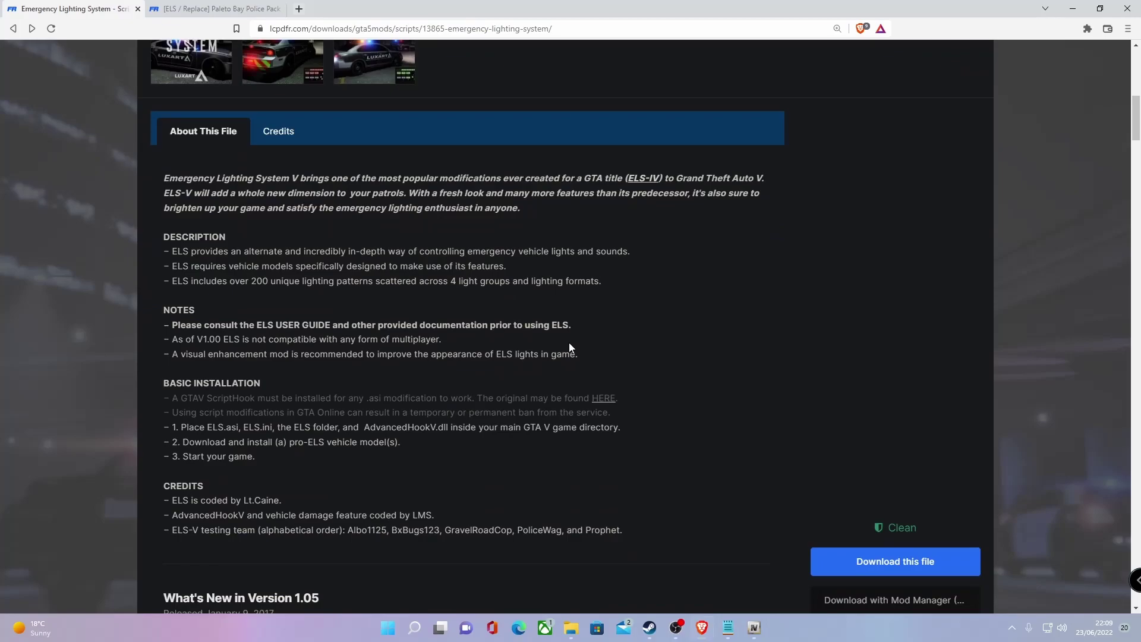
{"action": "scroll", "coordinate": [569, 346], "scroll_direction": "up", "scroll_amount": 7}
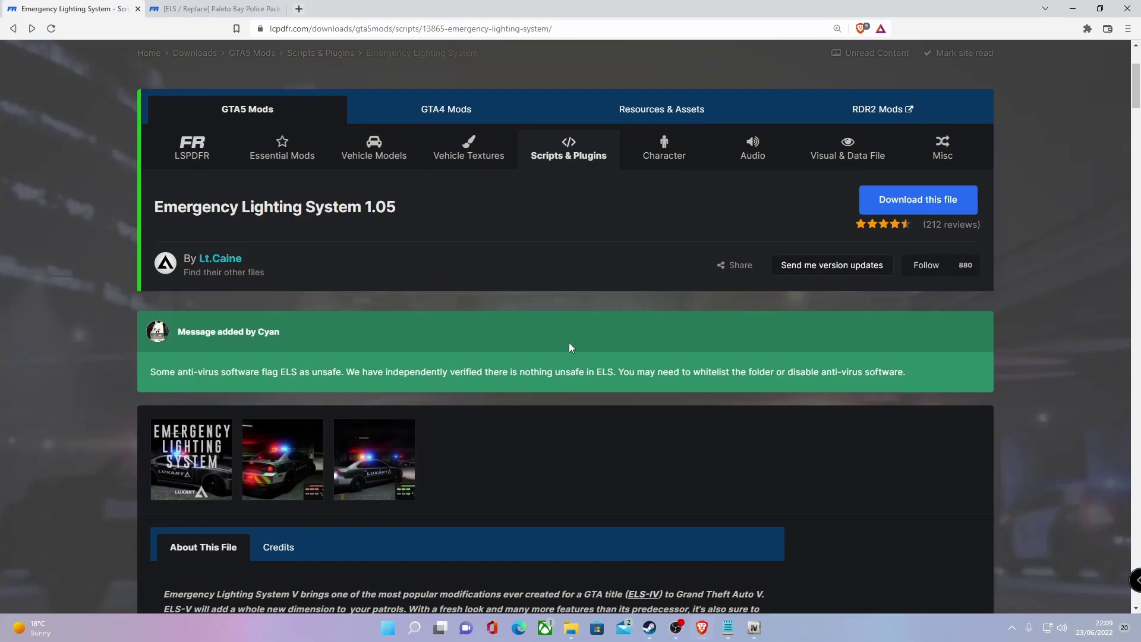
{"action": "scroll", "coordinate": [569, 348], "scroll_direction": "down", "scroll_amount": 3}
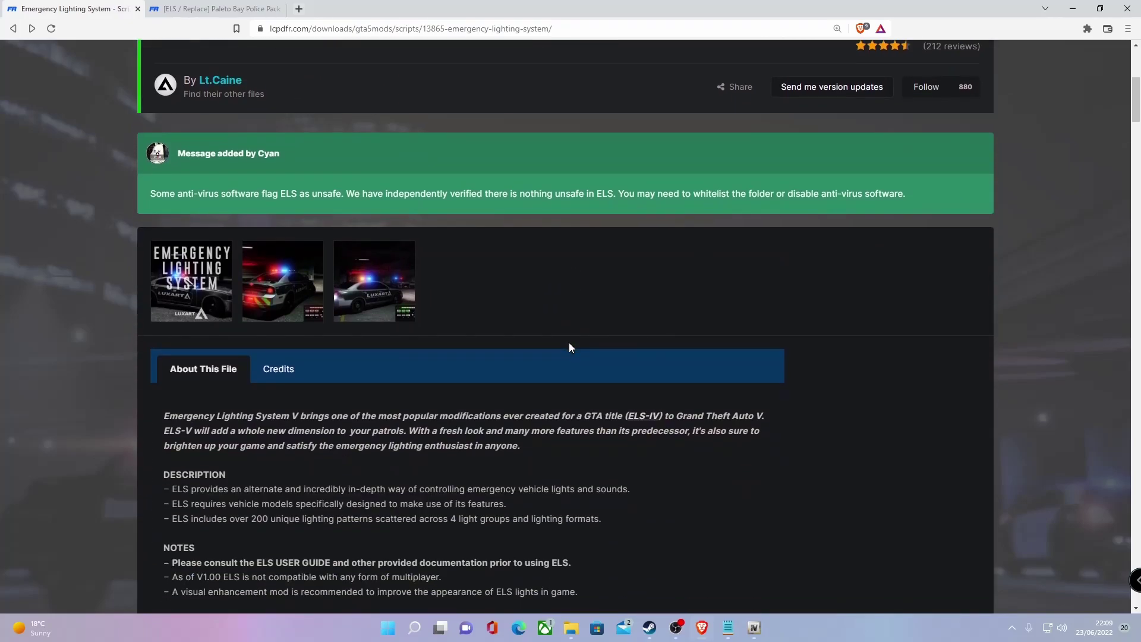
{"action": "scroll", "coordinate": [568, 347], "scroll_direction": "down", "scroll_amount": 4}
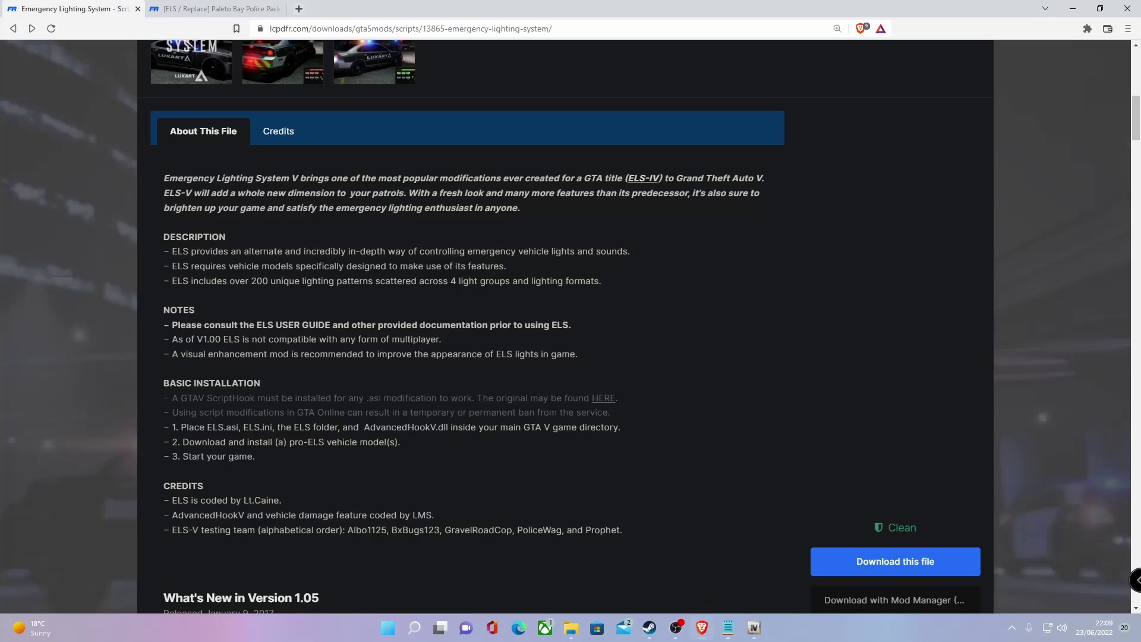
{"action": "scroll", "coordinate": [505, 323], "scroll_direction": "up", "scroll_amount": 4}
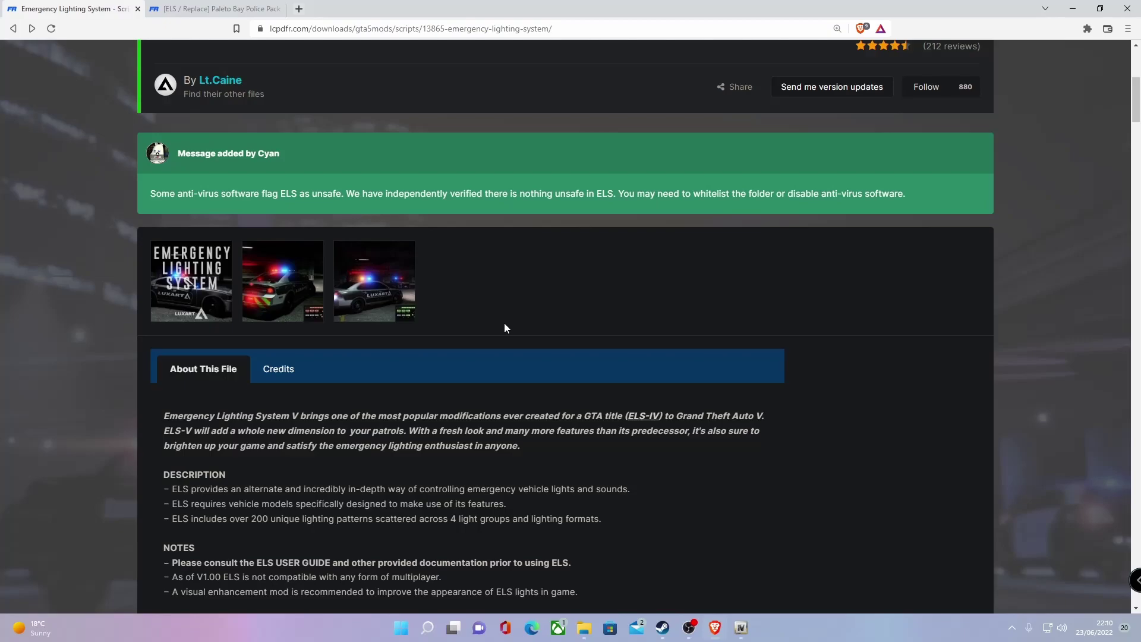
{"action": "scroll", "coordinate": [533, 250], "scroll_direction": "down", "scroll_amount": 6}
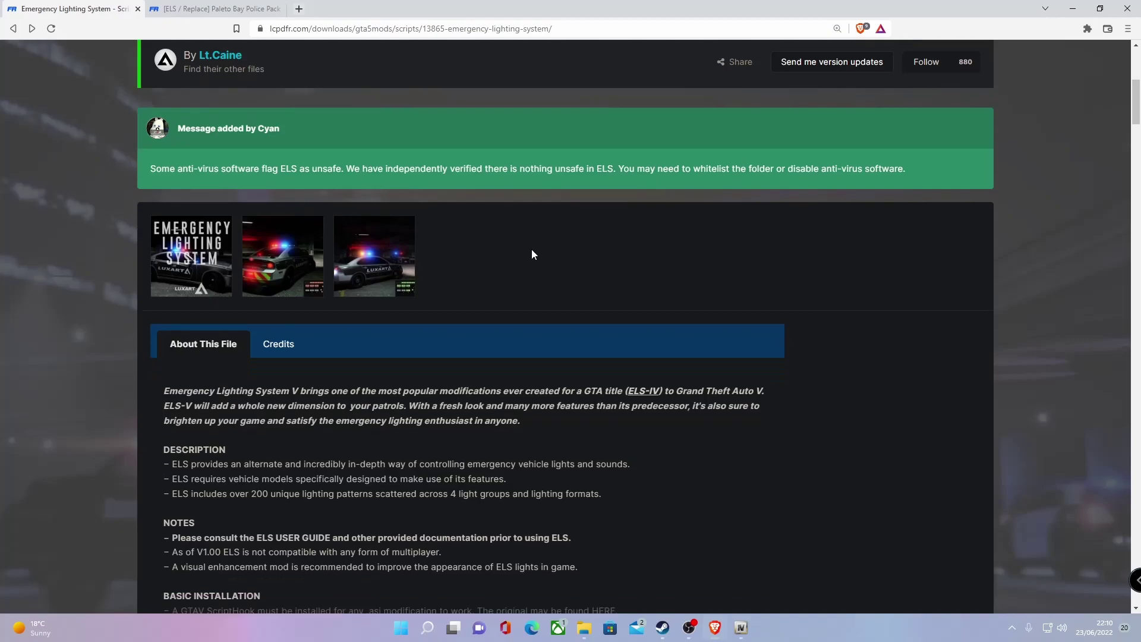
{"action": "scroll", "coordinate": [656, 373], "scroll_direction": "up", "scroll_amount": 4}
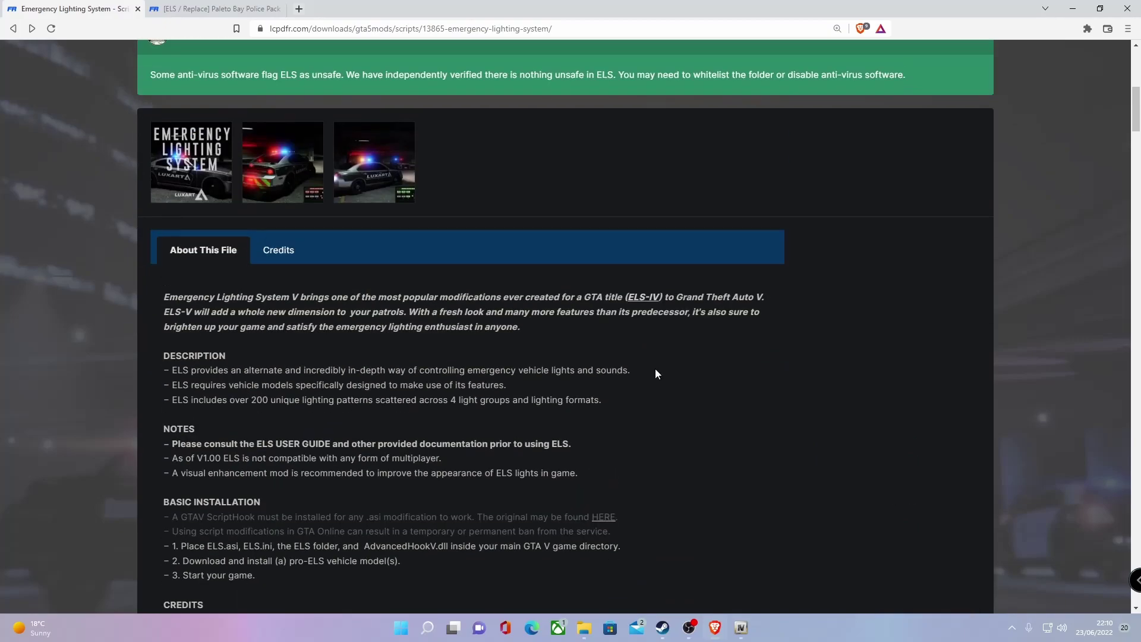
{"action": "scroll", "coordinate": [656, 373], "scroll_direction": "down", "scroll_amount": 3}
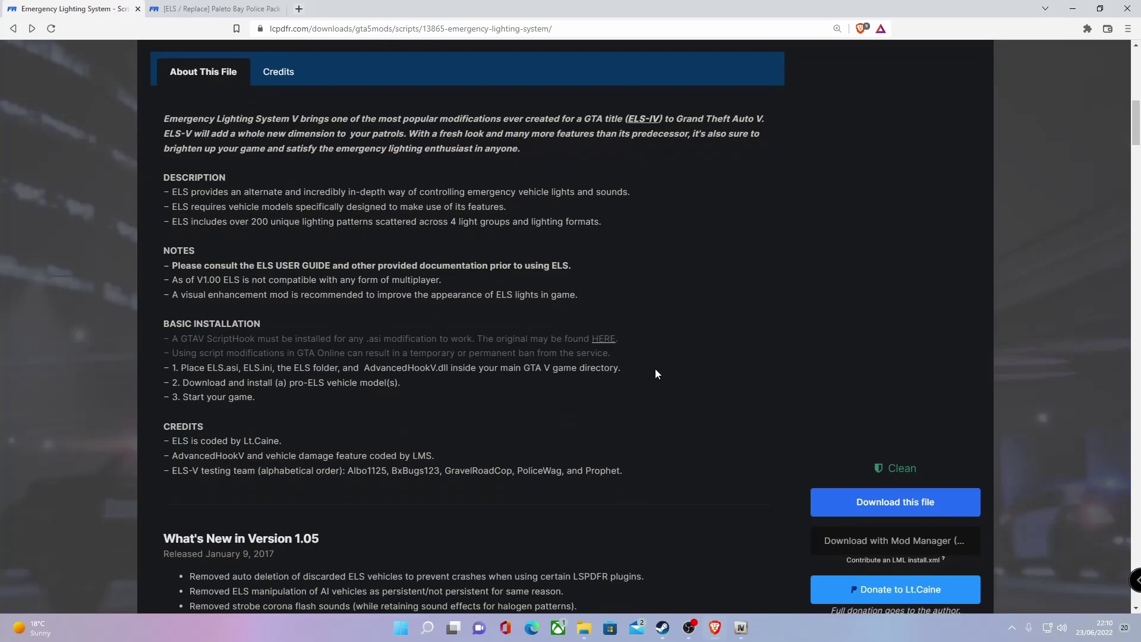
{"action": "scroll", "coordinate": [649, 364], "scroll_direction": "down", "scroll_amount": 1}
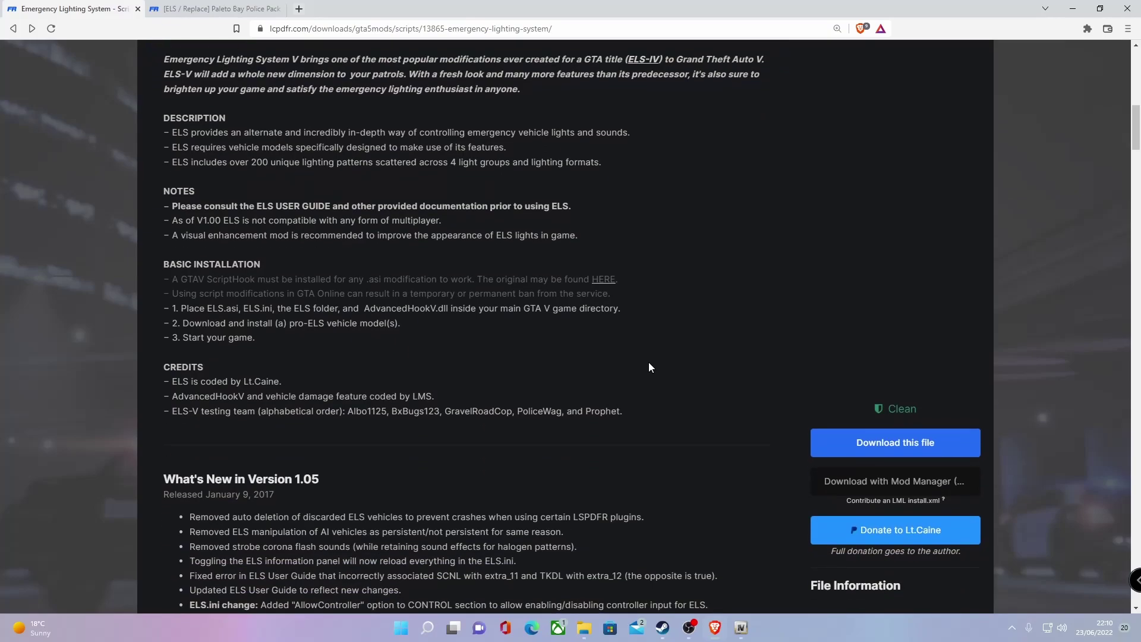